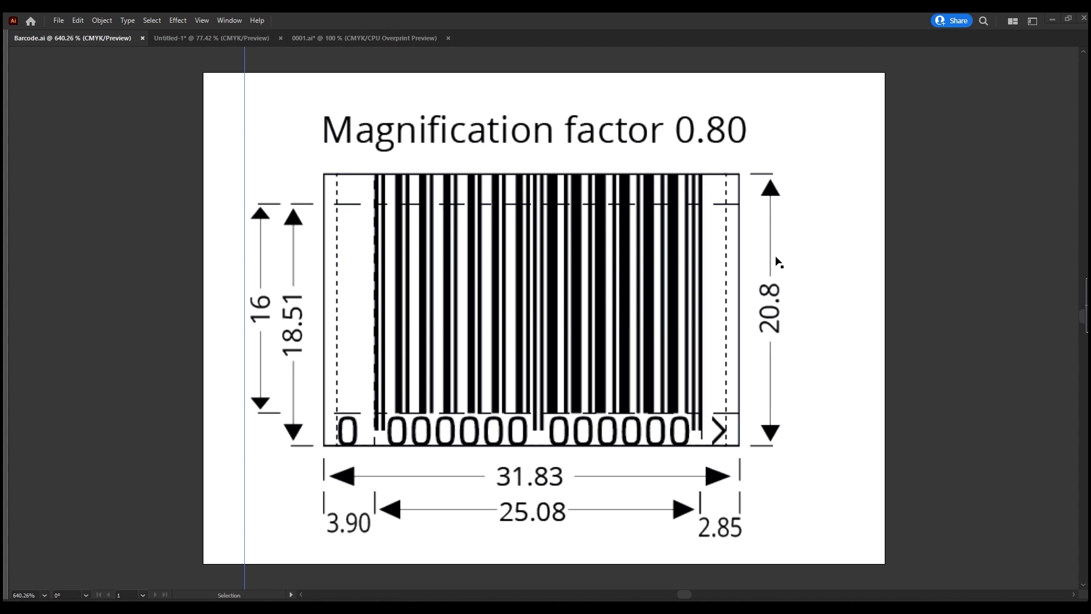
# Switch to the Untitled-1 document, fit its artboard to the window, and select and copy the entire barcode artwork.
pyautogui.scroll(1, 395, 461)
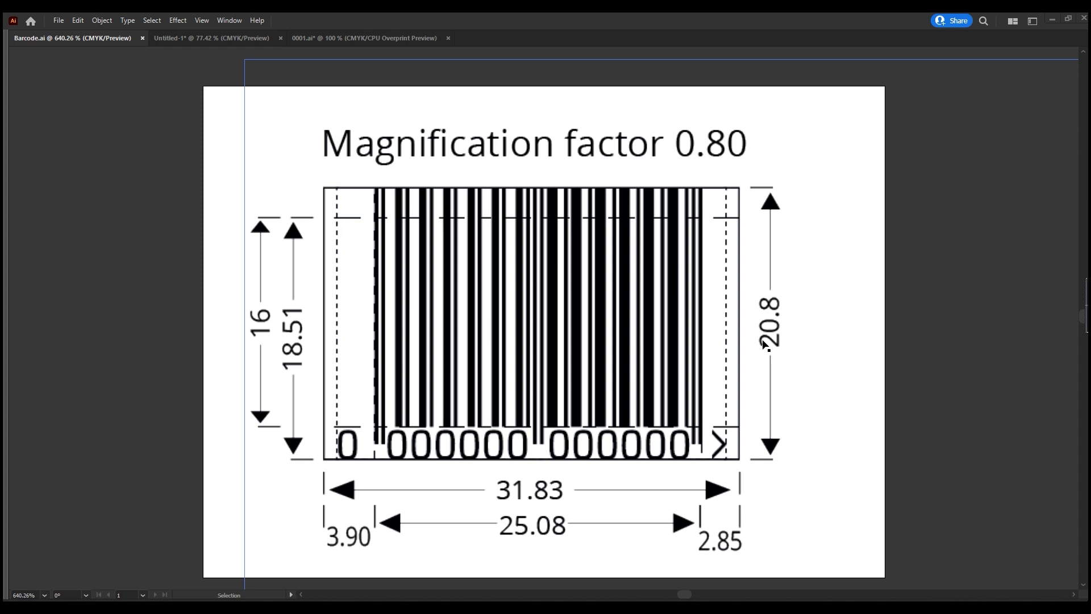
pyautogui.click(343, 76)
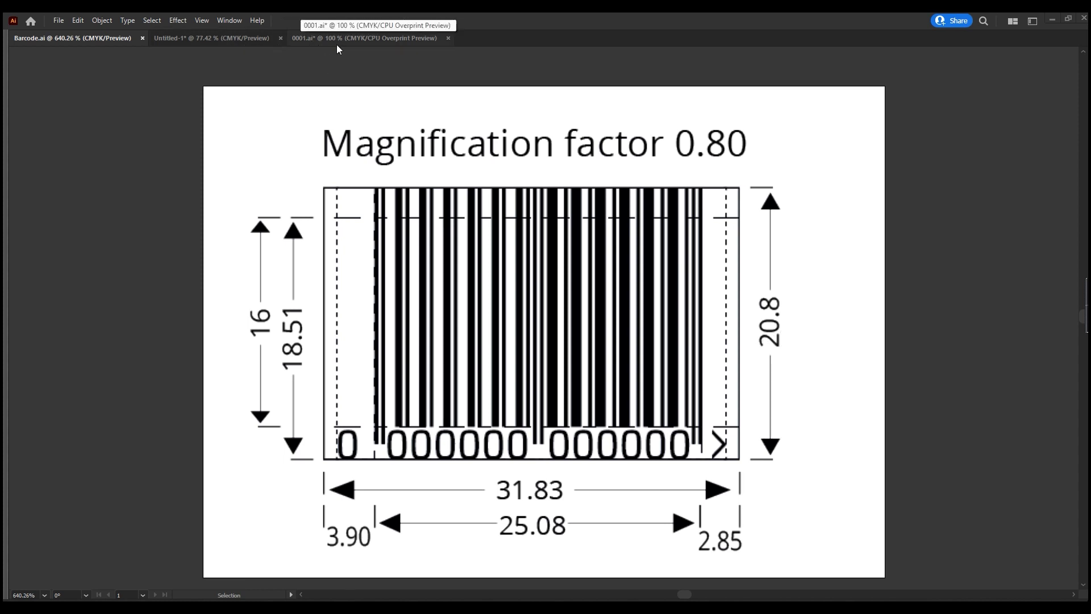
pyautogui.click(195, 37)
pyautogui.click(542, 322)
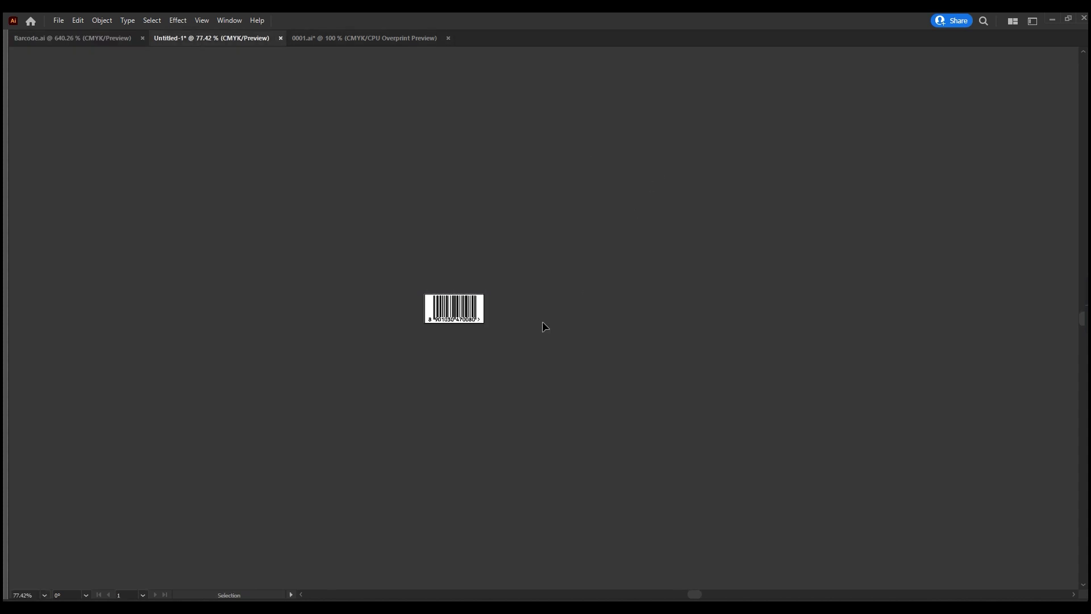
pyautogui.hotkey('ctrl', 'a')
pyautogui.press('v')
pyautogui.hotkey('ctrl', '0')
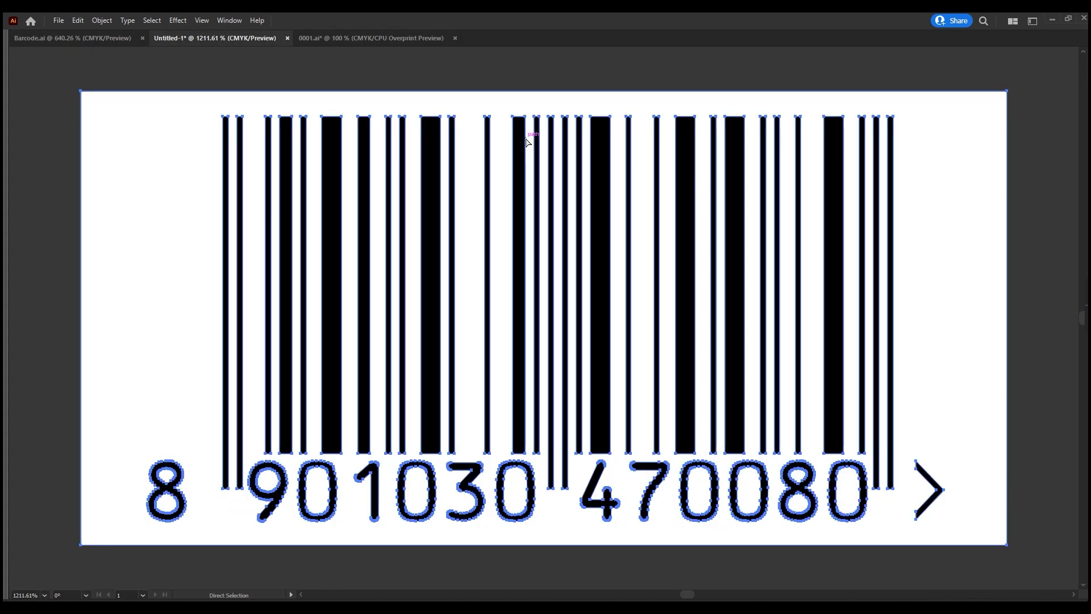
# Switch to the 0001.ai packaging document and delete the existing barcode at the lower end of the text panel.
pyautogui.click(393, 35)
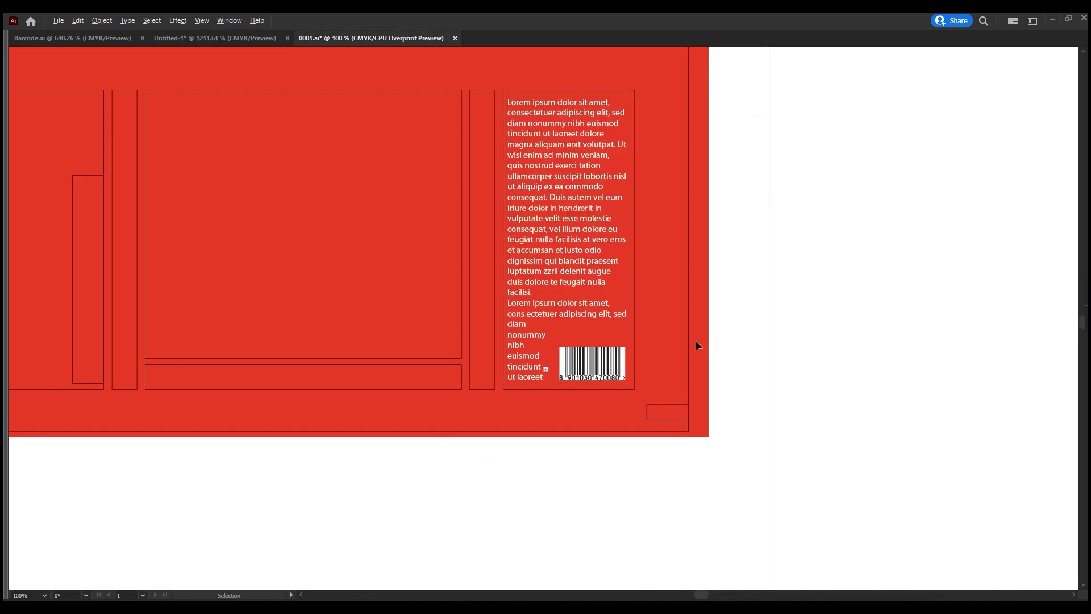
pyautogui.scroll(3, 693, 369)
pyautogui.hscroll(-5, 691, 377)
pyautogui.press('Tab')
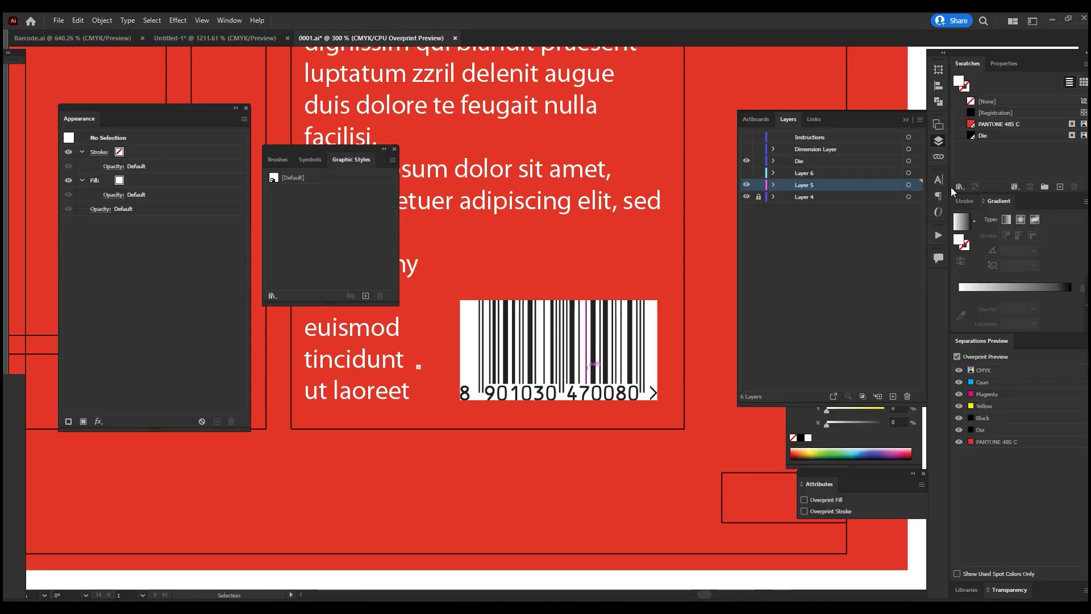
pyautogui.click(651, 373)
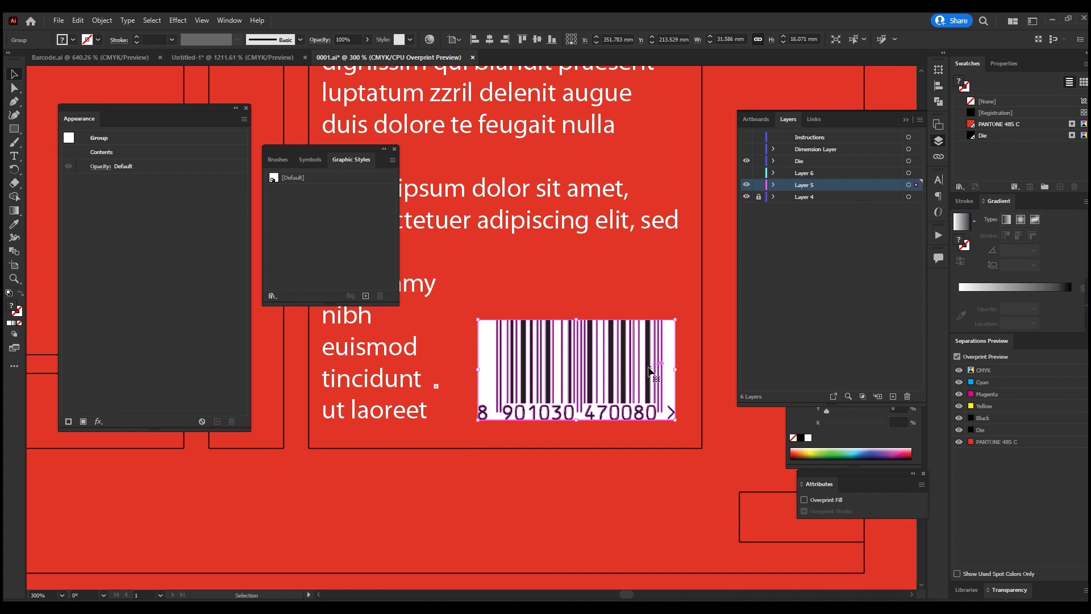
pyautogui.press('Delete')
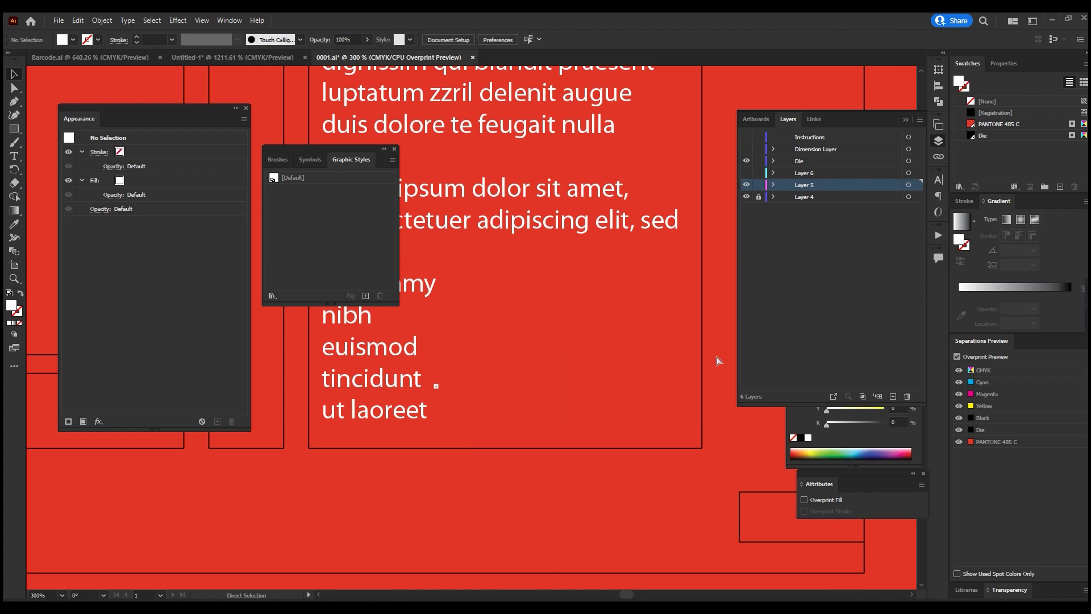
# Paste the copied barcode and place it in the empty lower corner of the text panel, beside the last text lines.
pyautogui.hotkey('ctrl', 'v')
pyautogui.moveTo(549, 337); pyautogui.dragTo(652, 428)
pyautogui.scroll(2, 654, 364)
pyautogui.scroll(-2, 652, 428)
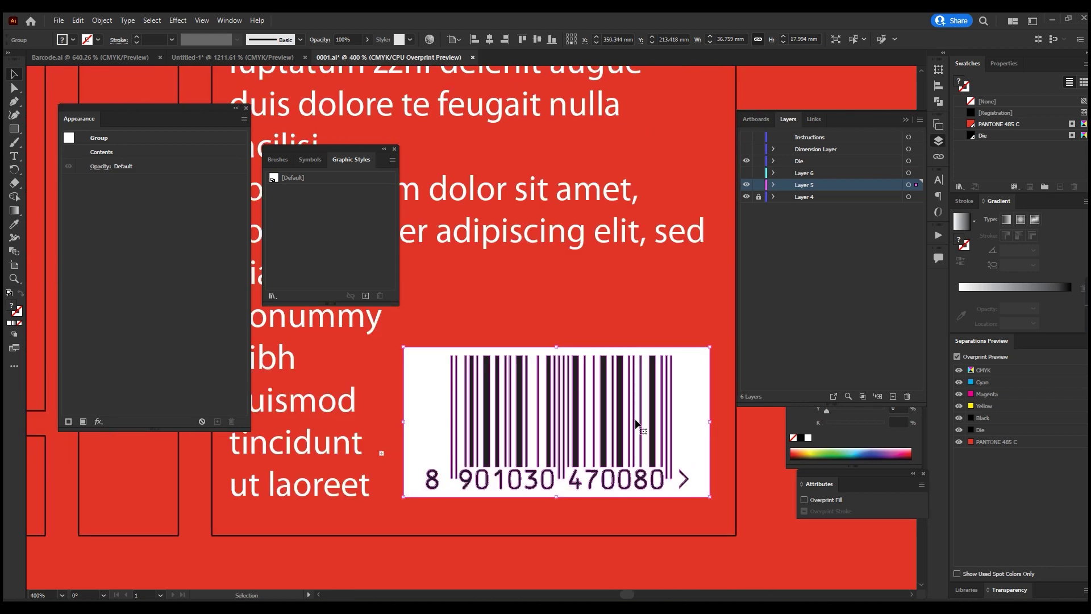
pyautogui.press('a')
pyautogui.click(436, 404)
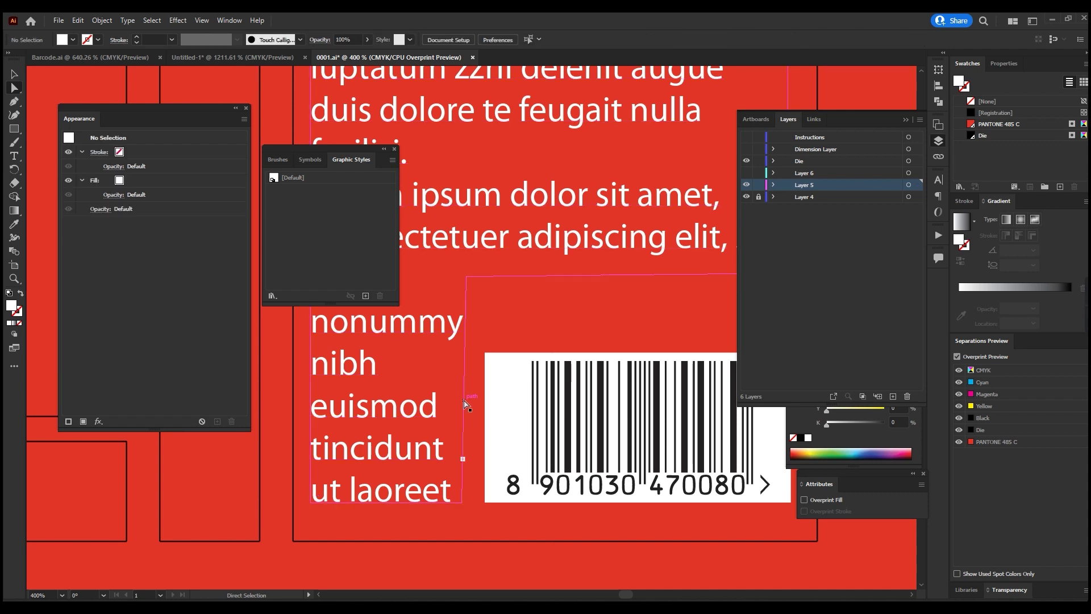
# Draw white clearance rectangles outside the barcode background: left about 2.2 × 1.5 mm, top 2.2 × 3.2 mm, right 2.2 × 3.6 mm, bottom 4.3 × 2.9 mm.
pyautogui.press('m')
pyautogui.moveTo(464, 397); pyautogui.dragTo(482, 409)
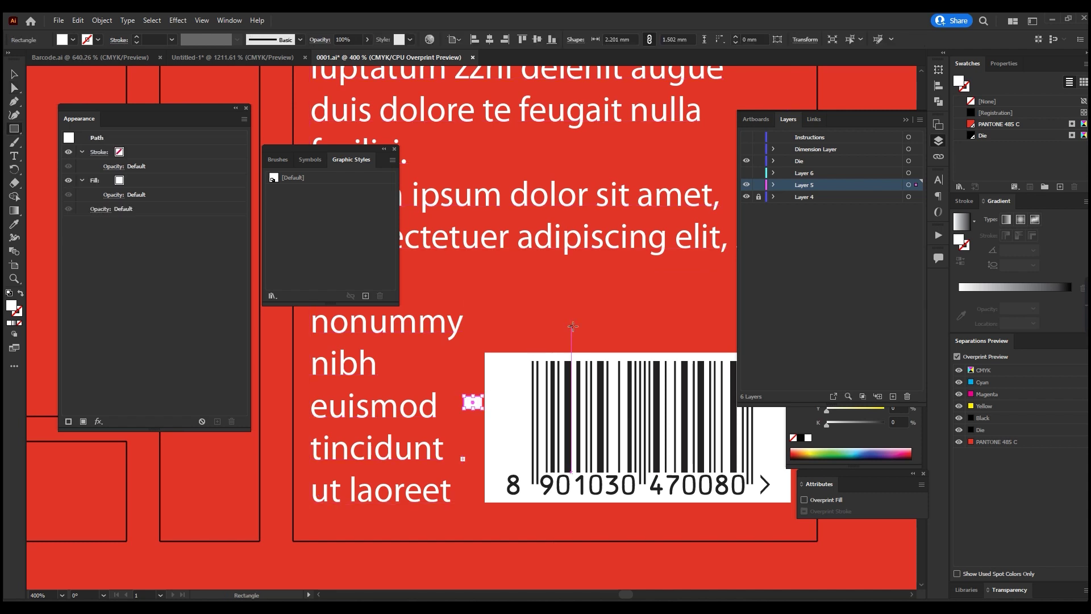
pyautogui.moveTo(571, 326); pyautogui.dragTo(589, 353)
pyautogui.moveTo(650, 371); pyautogui.dragTo(481, 397)
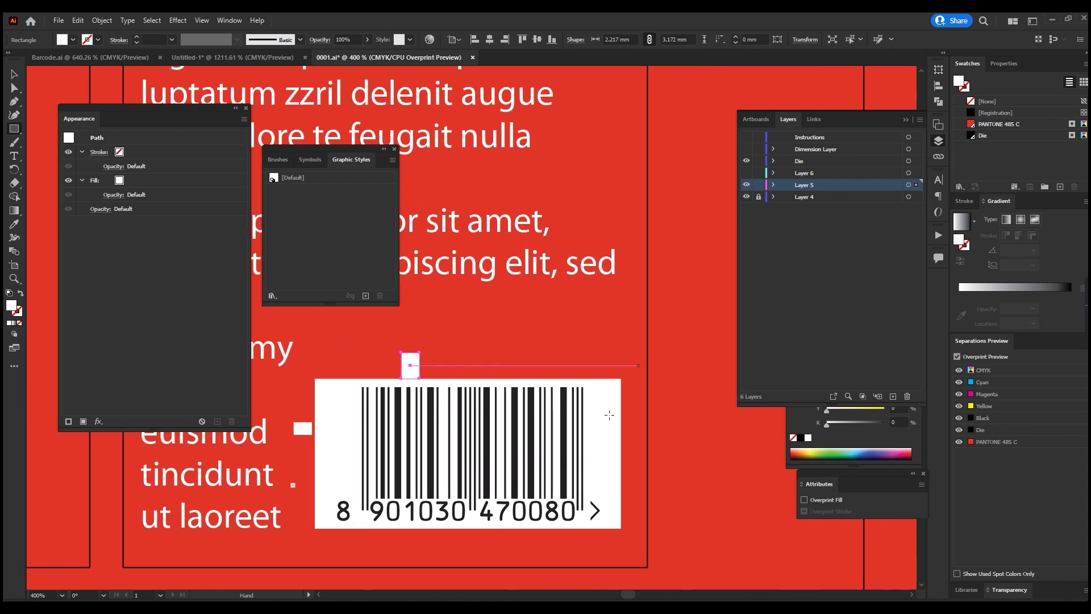
pyautogui.moveTo(640, 435); pyautogui.dragTo(620, 465)
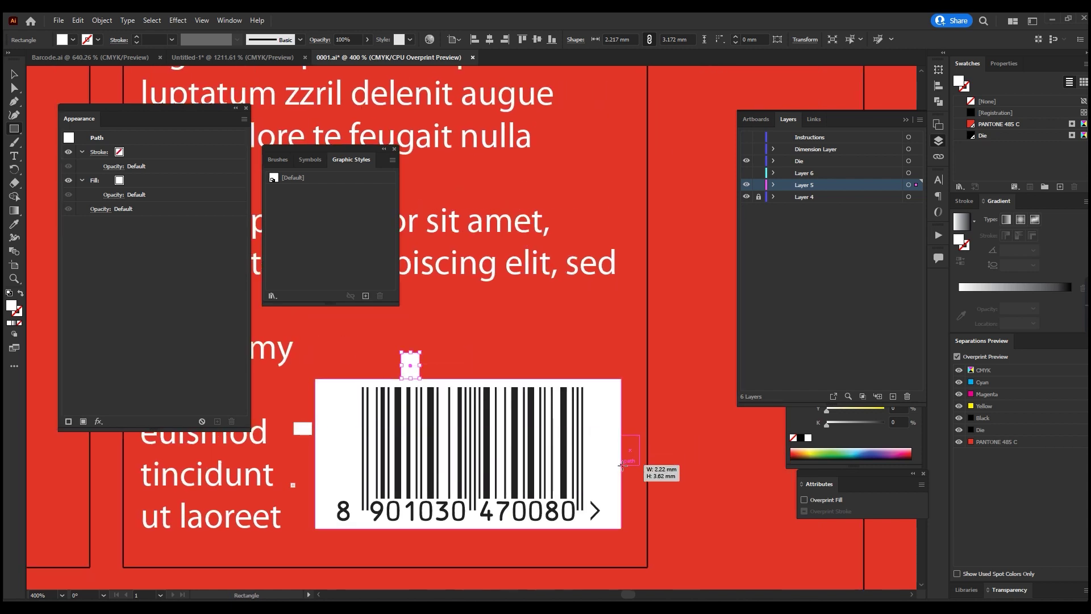
pyautogui.moveTo(460, 552); pyautogui.dragTo(496, 529)
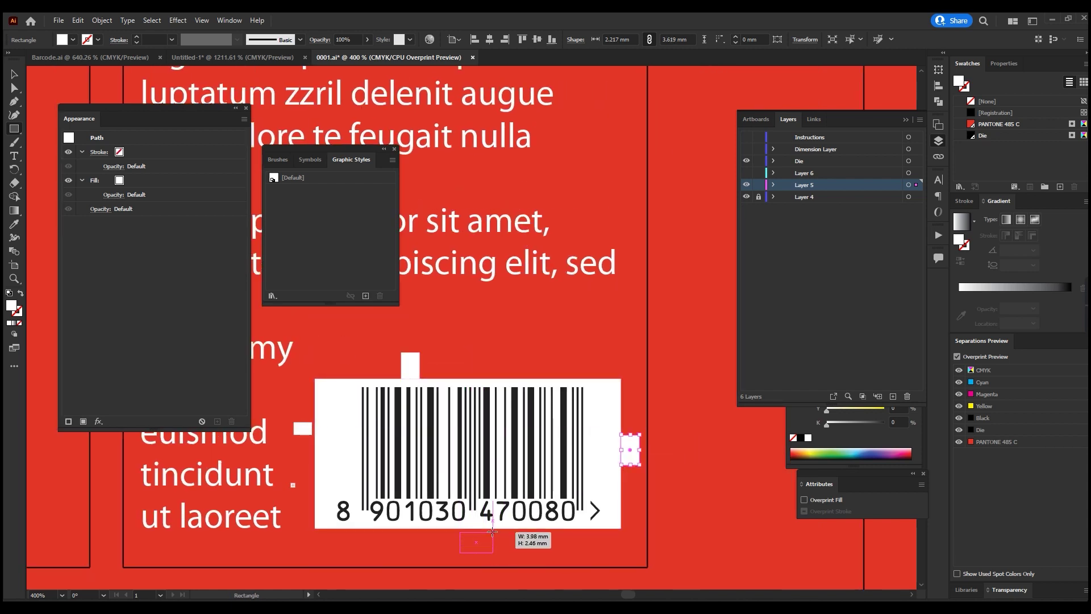
# Draw rectangles in the barcode's side margins: about 2.7 × 1.4 mm before the first digit and 2.5 × 2.5 mm after the ">" sign.
pyautogui.scroll(1, 584, 508)
pyautogui.scroll(1, 584, 508)
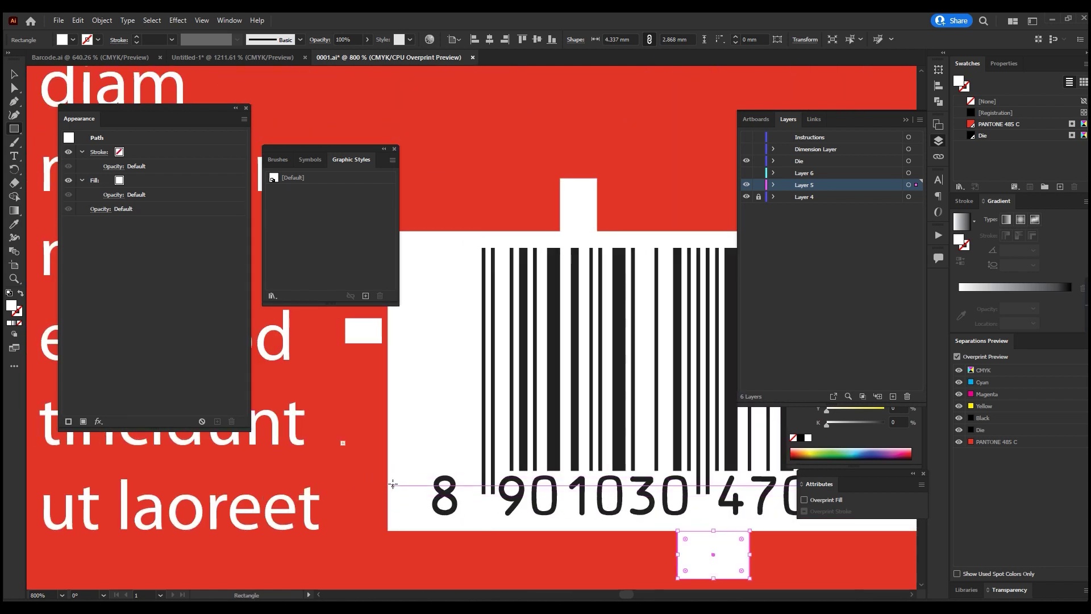
pyautogui.moveTo(389, 481); pyautogui.dragTo(435, 504)
pyautogui.moveTo(685, 376); pyautogui.dragTo(311, 353)
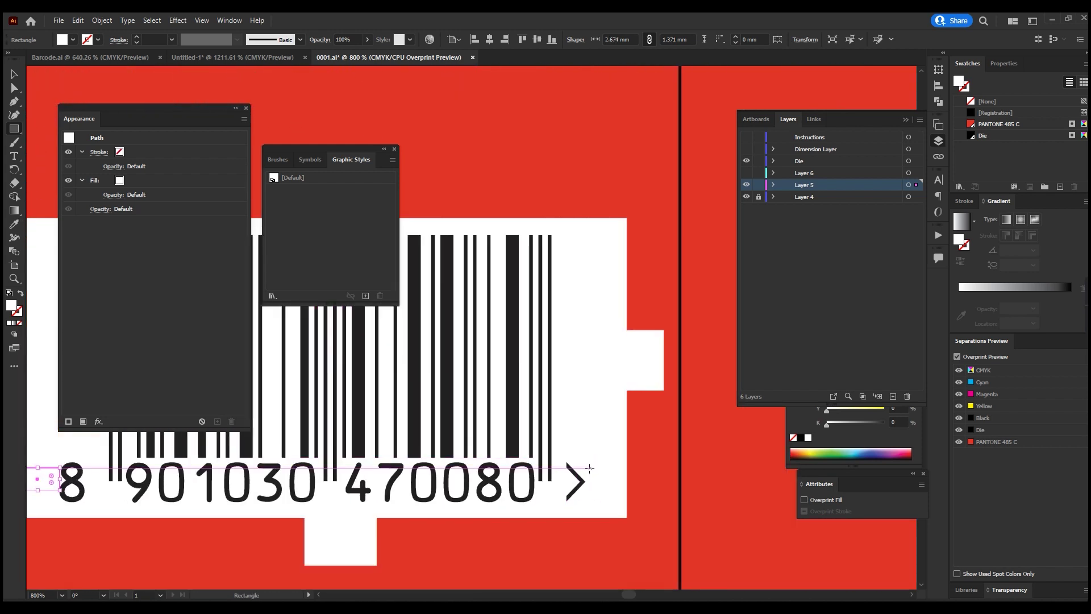
pyautogui.moveTo(590, 478); pyautogui.dragTo(628, 510)
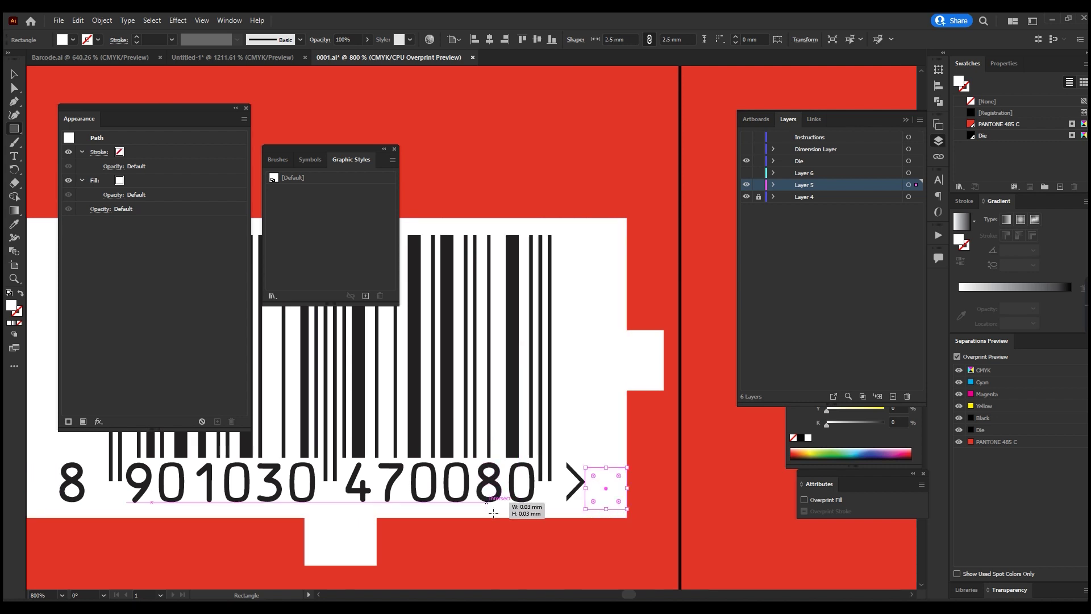
# Draw 100% yellow rectangles in the vertical margins: about 1.5 × 0.95 mm below the digits and 2.9 × 1 mm above the bars.
pyautogui.moveTo(487, 502); pyautogui.dragTo(512, 517)
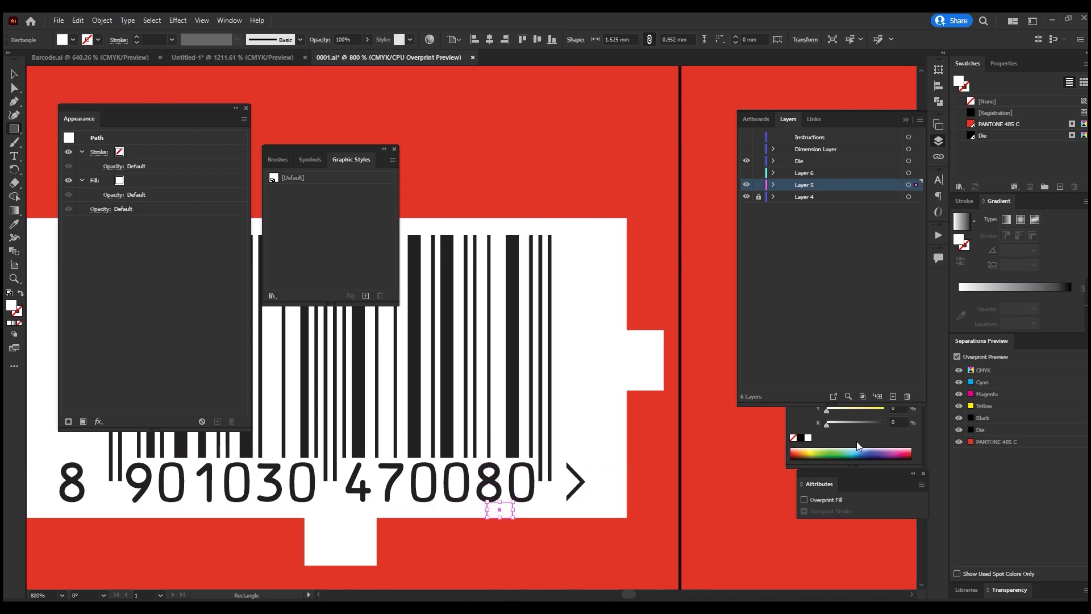
pyautogui.moveTo(878, 410); pyautogui.dragTo(888, 422)
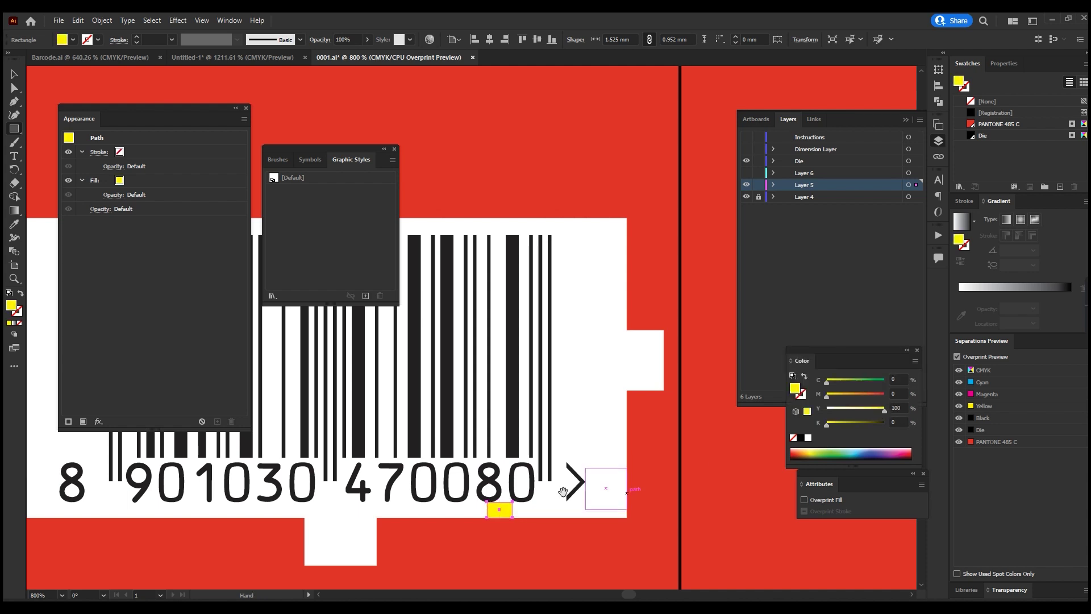
pyautogui.moveTo(198, 512); pyautogui.dragTo(385, 509)
pyautogui.moveTo(269, 419); pyautogui.dragTo(337, 507)
pyautogui.moveTo(514, 309); pyautogui.dragTo(564, 326)
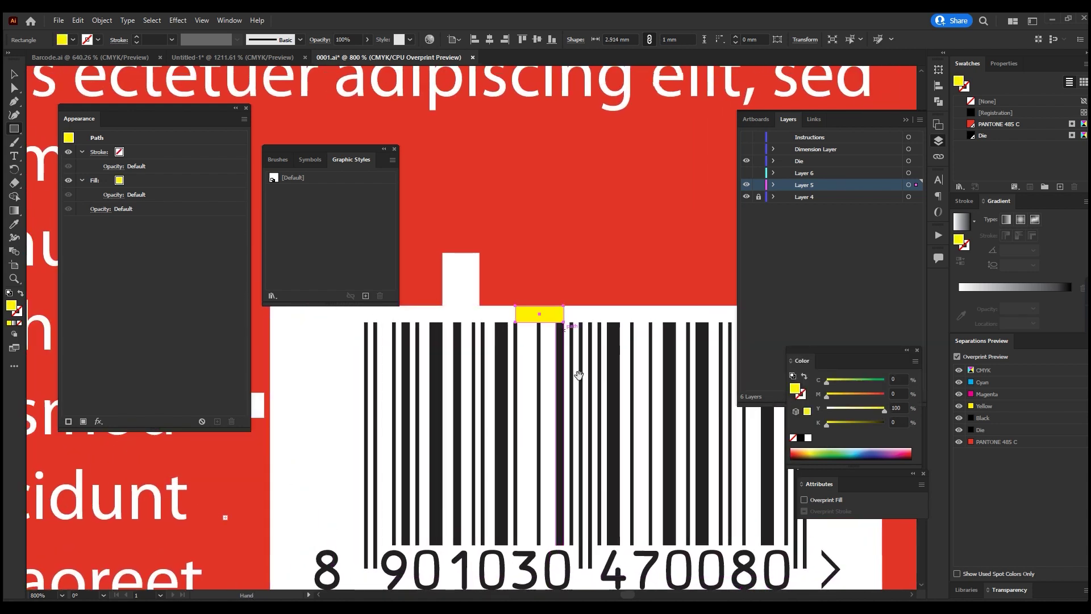
# Select the two white margin rectangles beside the first digit and the ">" sign and fill both with 100% yellow.
pyautogui.moveTo(630, 473)
pyautogui.mouseDown()
pyautogui.moveTo(345, 341)
pyautogui.moveTo(394, 352)
pyautogui.mouseUp()
pyautogui.moveTo(603, 432); pyautogui.dragTo(645, 472)
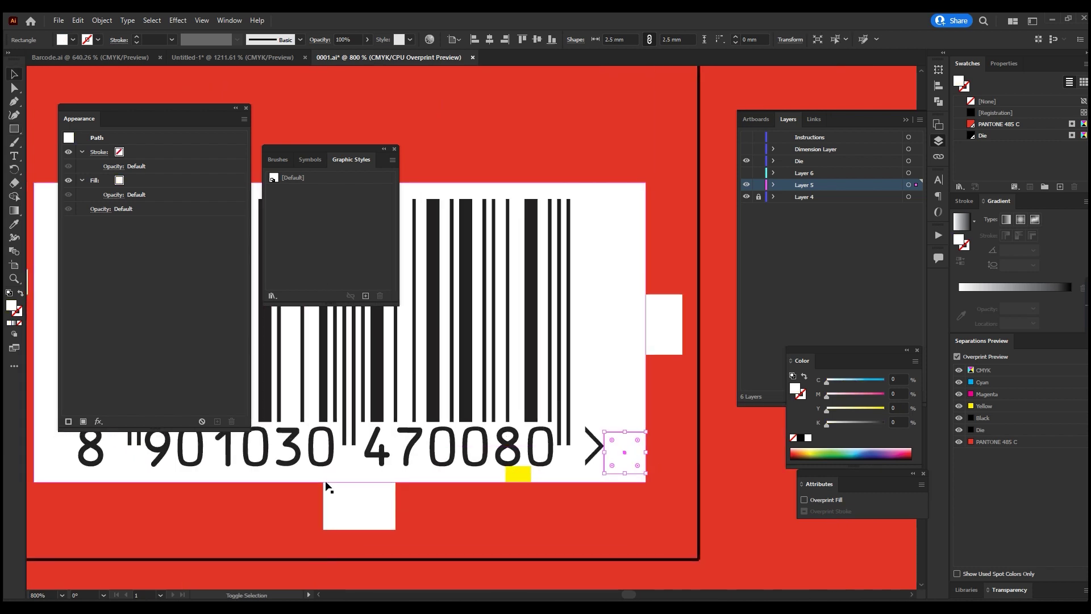
pyautogui.moveTo(196, 464); pyautogui.dragTo(382, 463)
pyautogui.hotkey('ctrl', 'a')
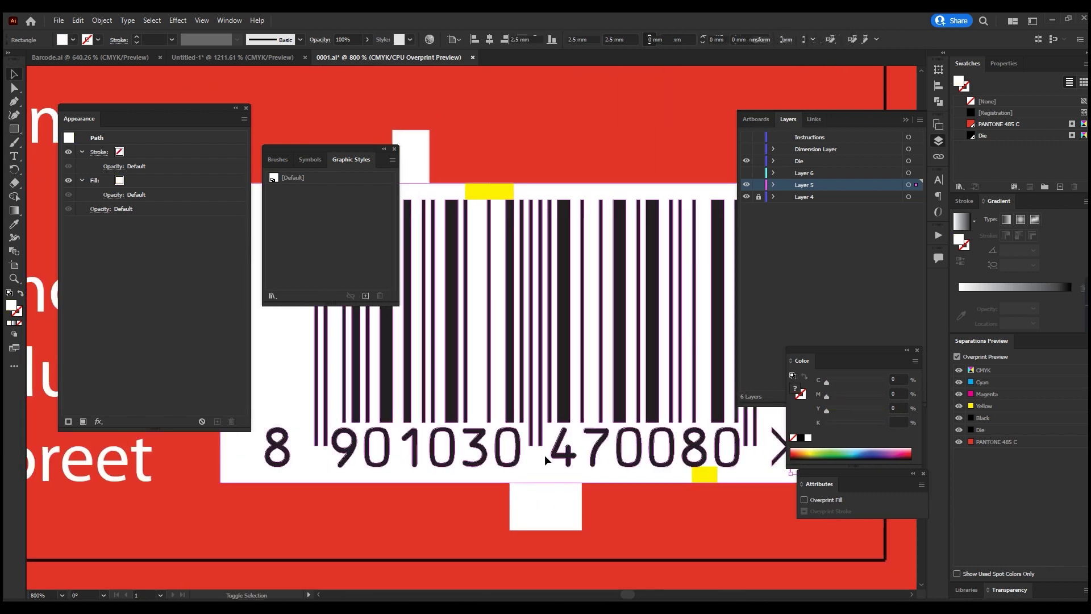
pyautogui.moveTo(511, 471); pyautogui.dragTo(558, 499)
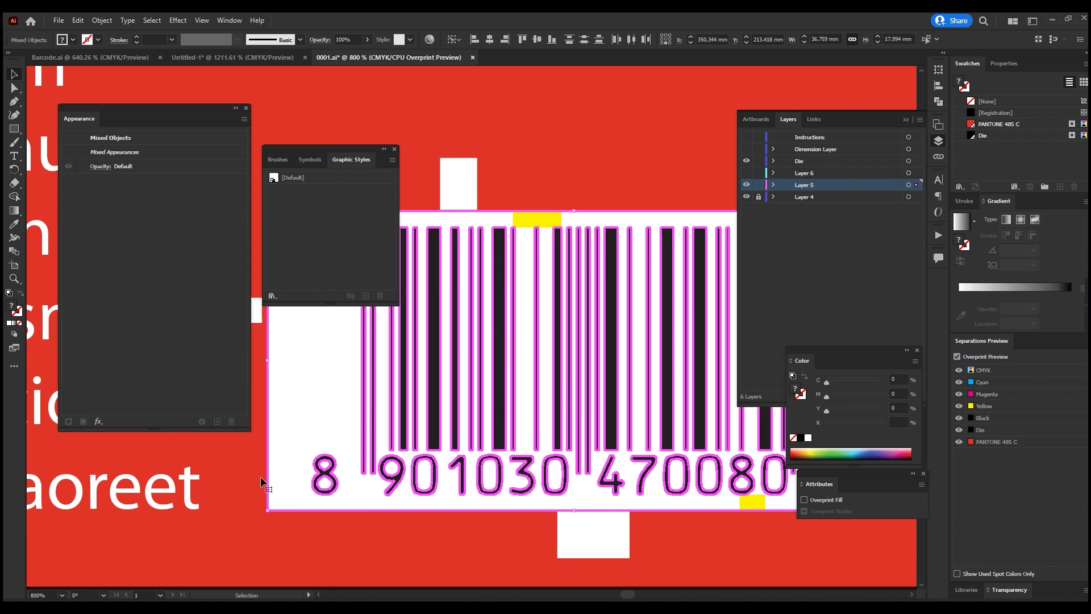
pyautogui.click(288, 470)
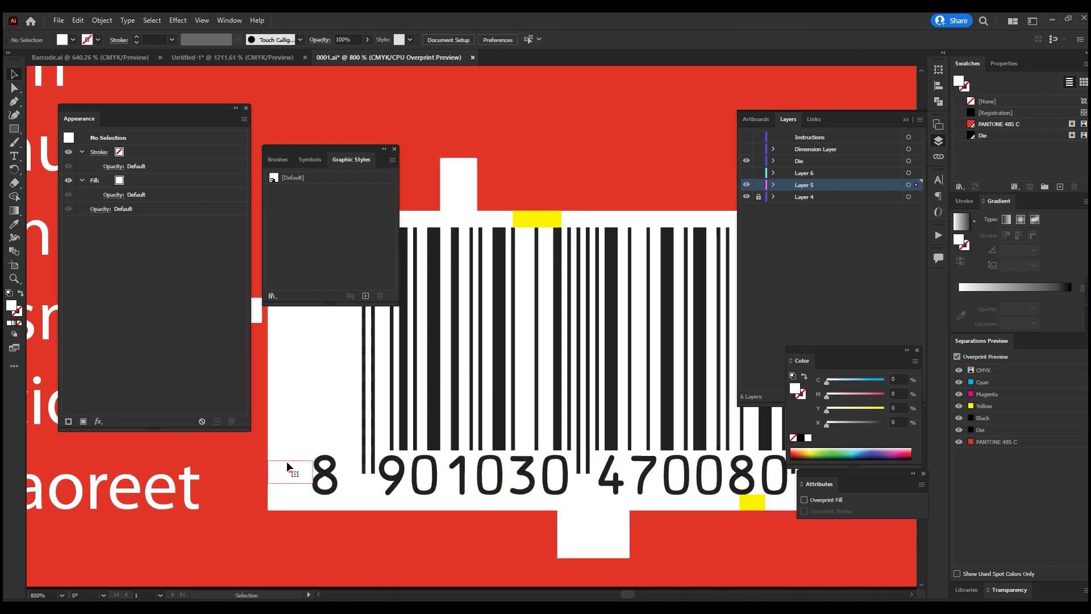
pyautogui.moveTo(561, 517); pyautogui.dragTo(420, 519)
pyautogui.keyDown('shift'); pyautogui.click(718, 482); pyautogui.keyUp('shift')
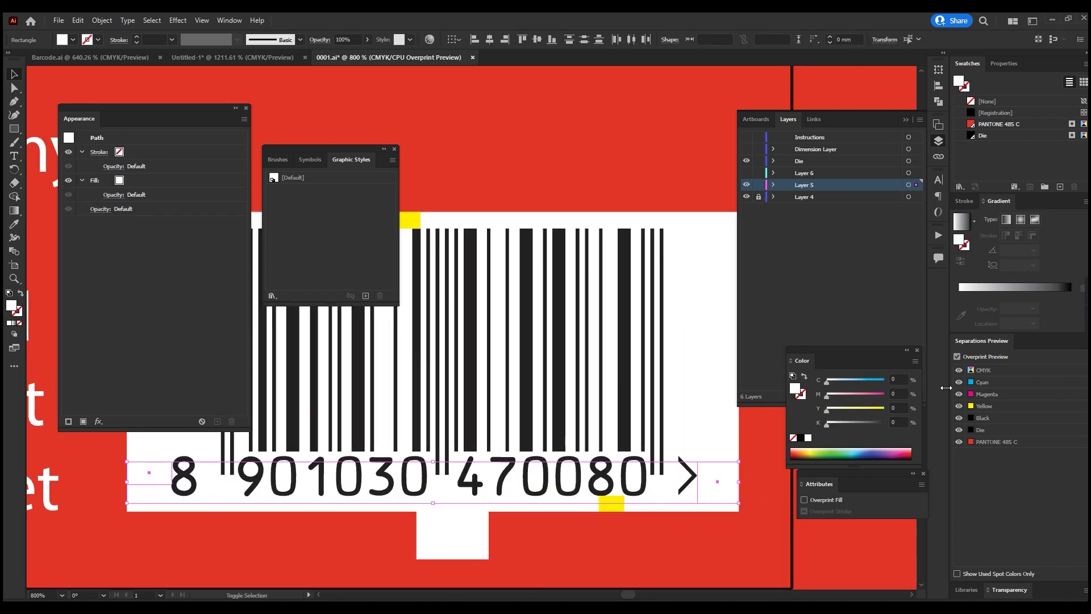
pyautogui.click(882, 407)
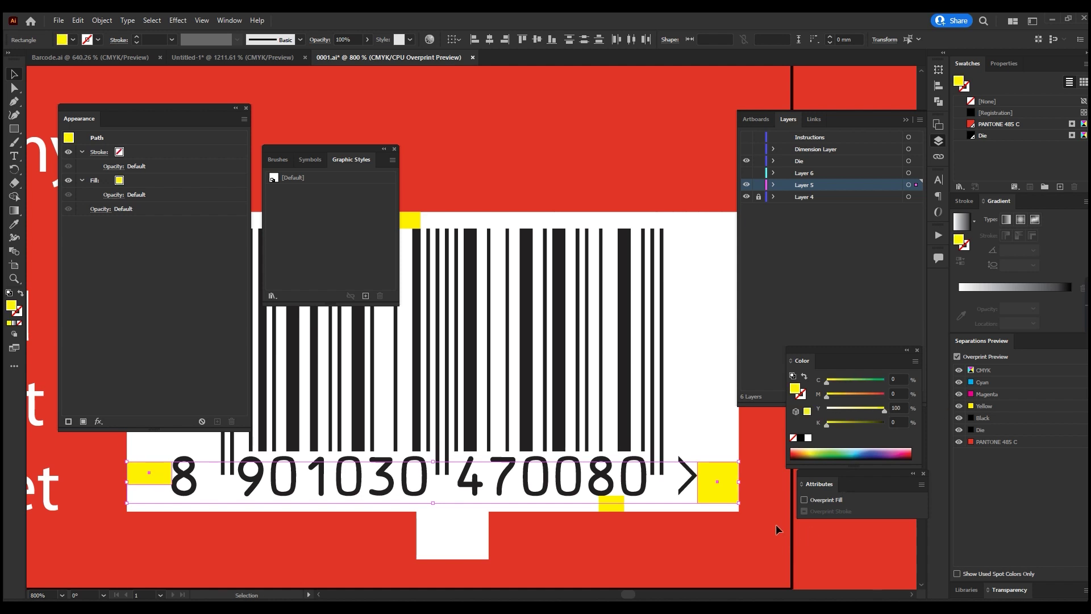
# Deselect the artwork, collapse the Appearance and Graphic Styles panels, and move the collapsed styles group clear of the barcode.
pyautogui.click(257, 192)
pyautogui.doubleClick(84, 120)
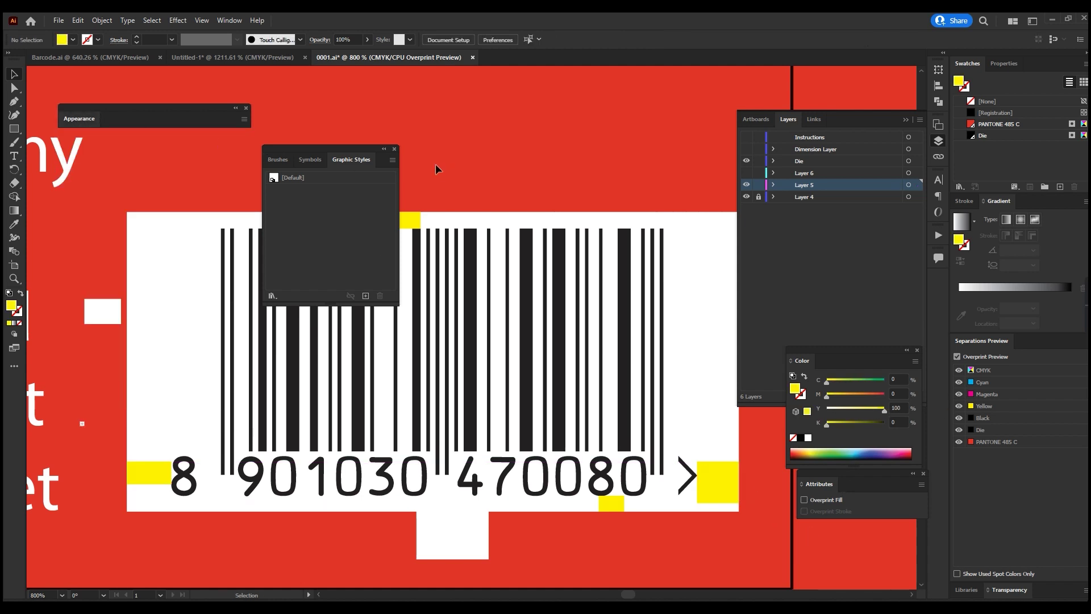
pyautogui.doubleClick(363, 148)
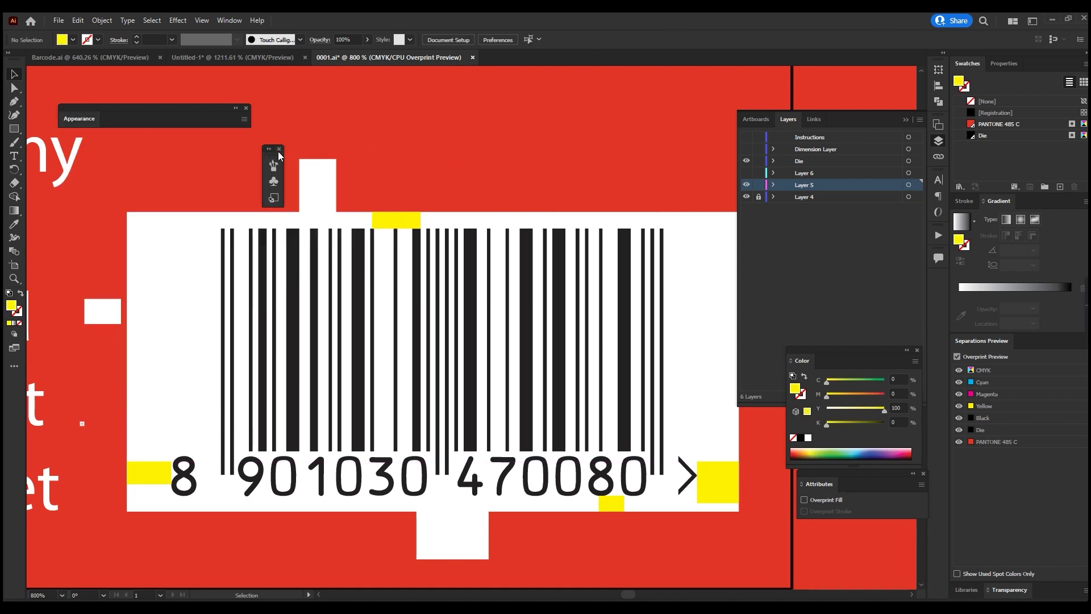
pyautogui.moveTo(277, 156); pyautogui.dragTo(91, 136)
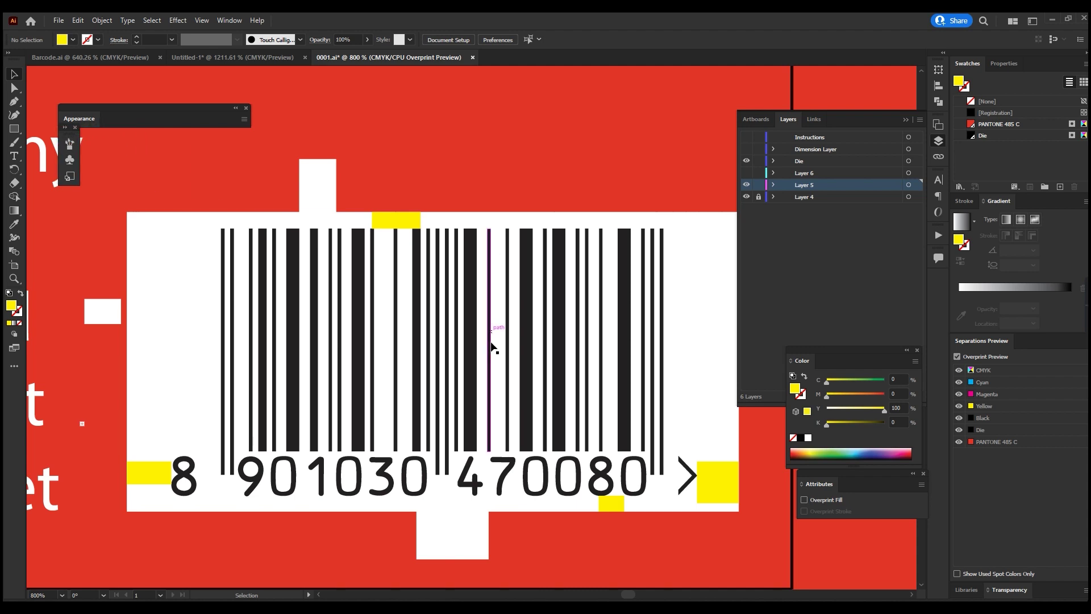
# Move the small white rectangle left of the barcode so it sits flush against the barcode background's edge.
pyautogui.moveTo(553, 365)
pyautogui.mouseDown()
pyautogui.moveTo(470, 354)
pyautogui.moveTo(566, 375)
pyautogui.mouseUp()
pyautogui.scroll(-1, 538, 373)
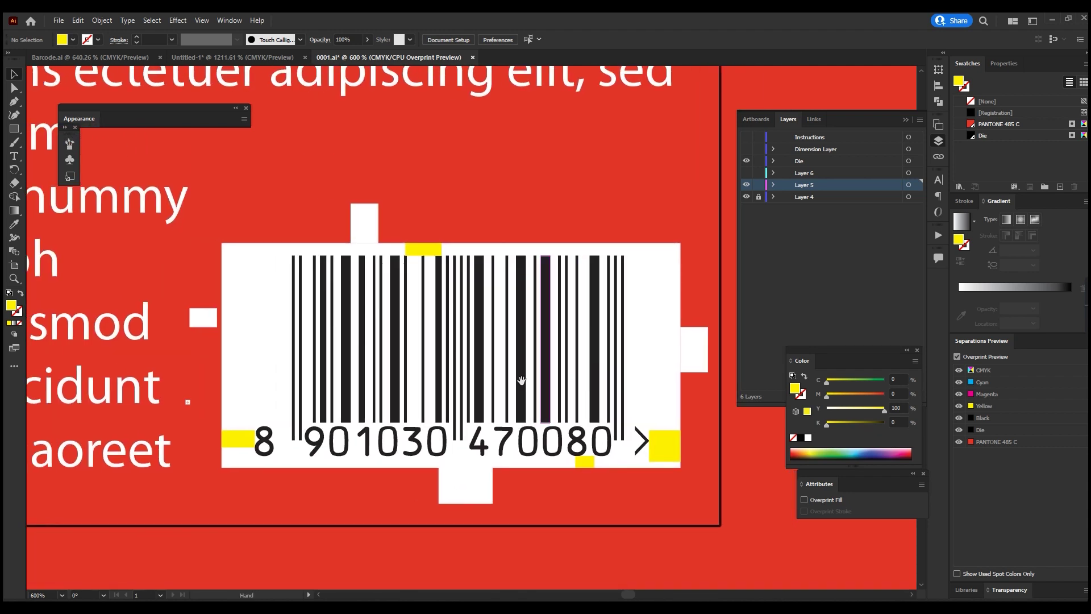
pyautogui.moveTo(216, 318); pyautogui.dragTo(221, 319)
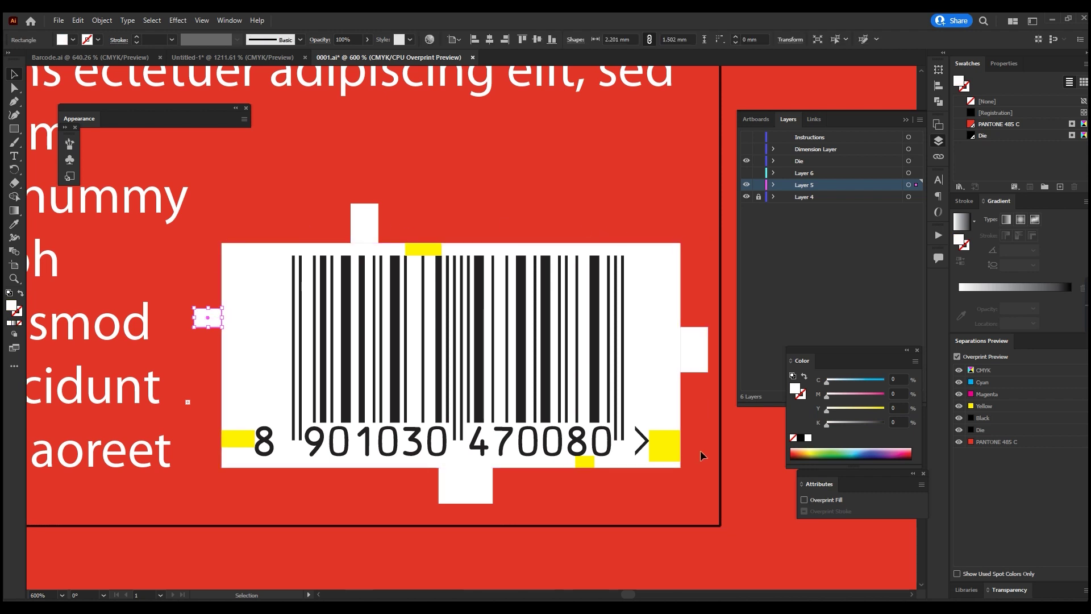
# Paste another copy of the barcode over the lower part of the packaging text panel.
pyautogui.click(659, 447)
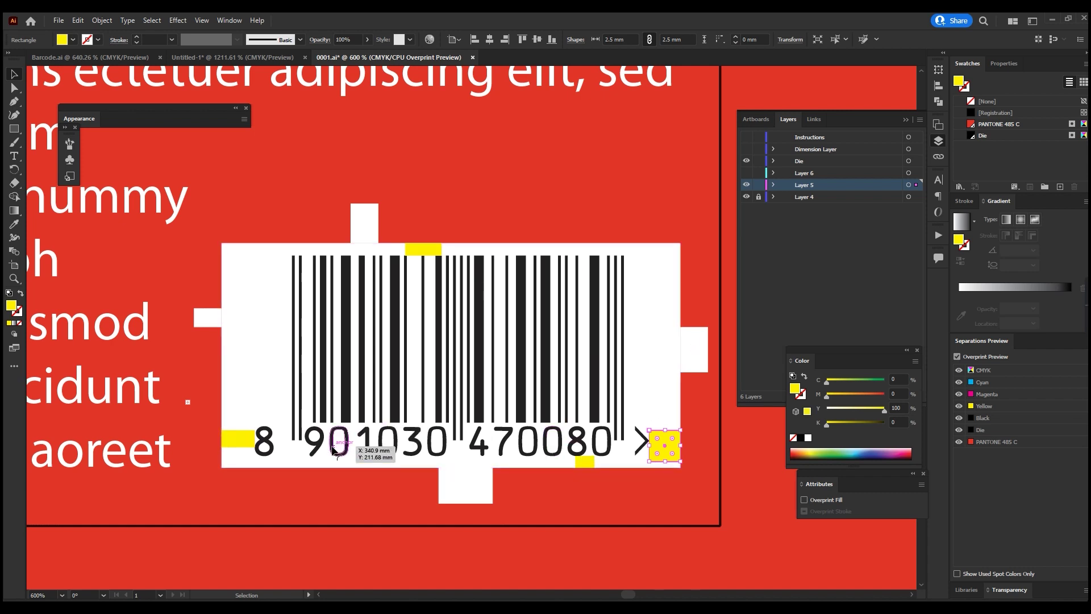
pyautogui.press('space')
pyautogui.moveTo(609, 323); pyautogui.dragTo(610, 367)
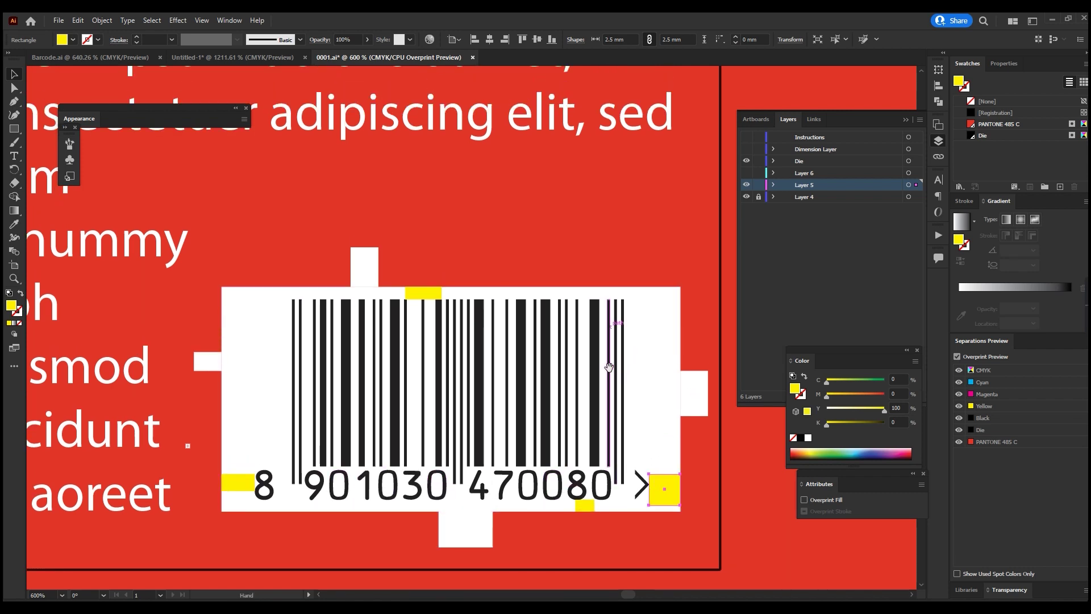
pyautogui.scroll(-3, 612, 379)
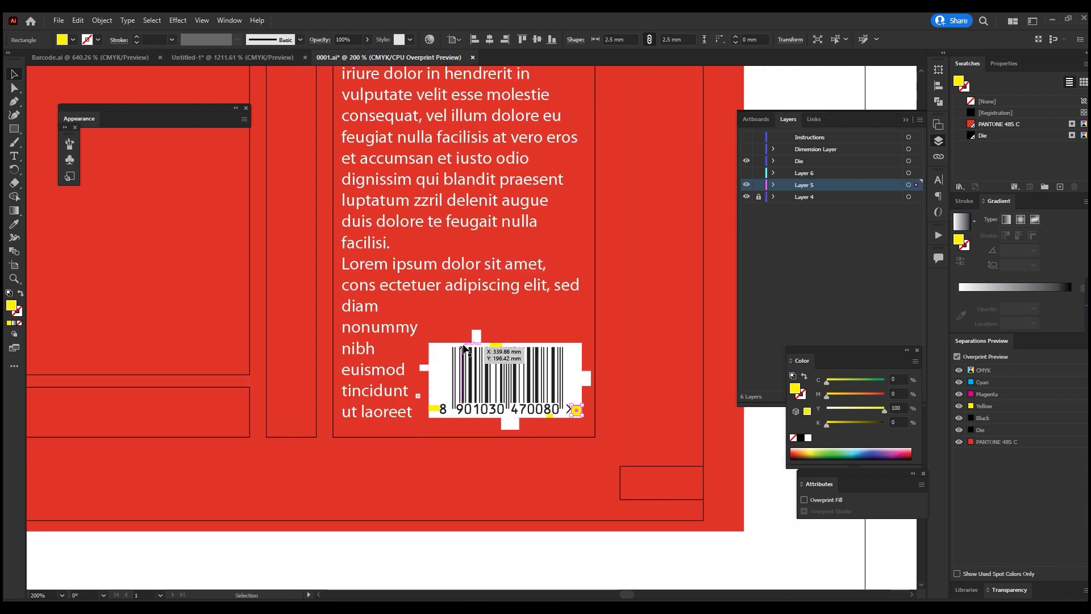
pyautogui.hotkey('ctrl', 'v')
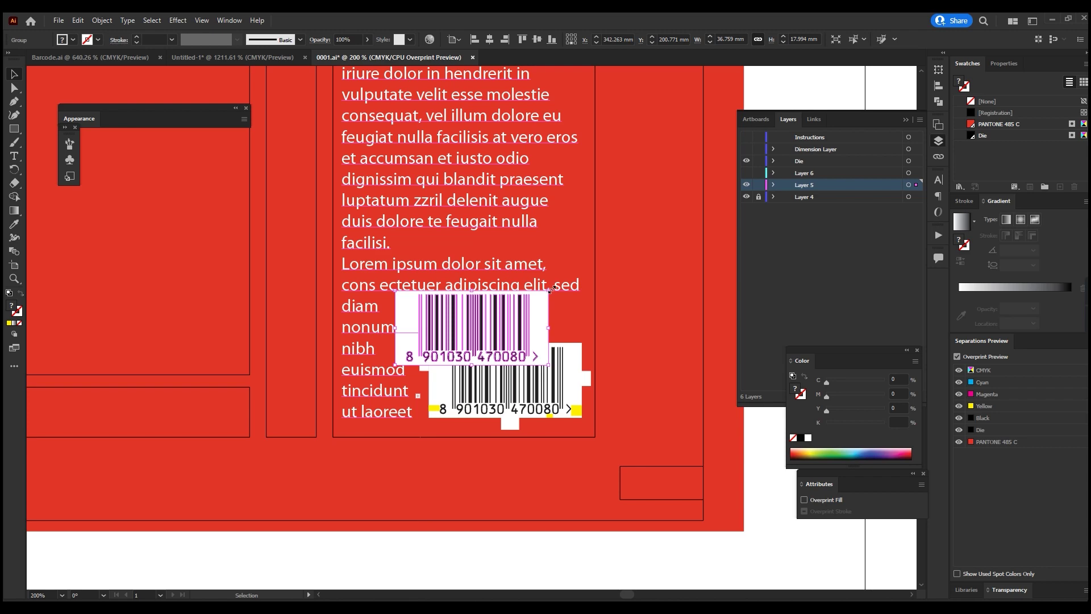
# Try narrowing the pasted barcode copy to about 30.27 mm without changing its height, and undo the squeeze.
pyautogui.moveTo(552, 289); pyautogui.dragTo(521, 340)
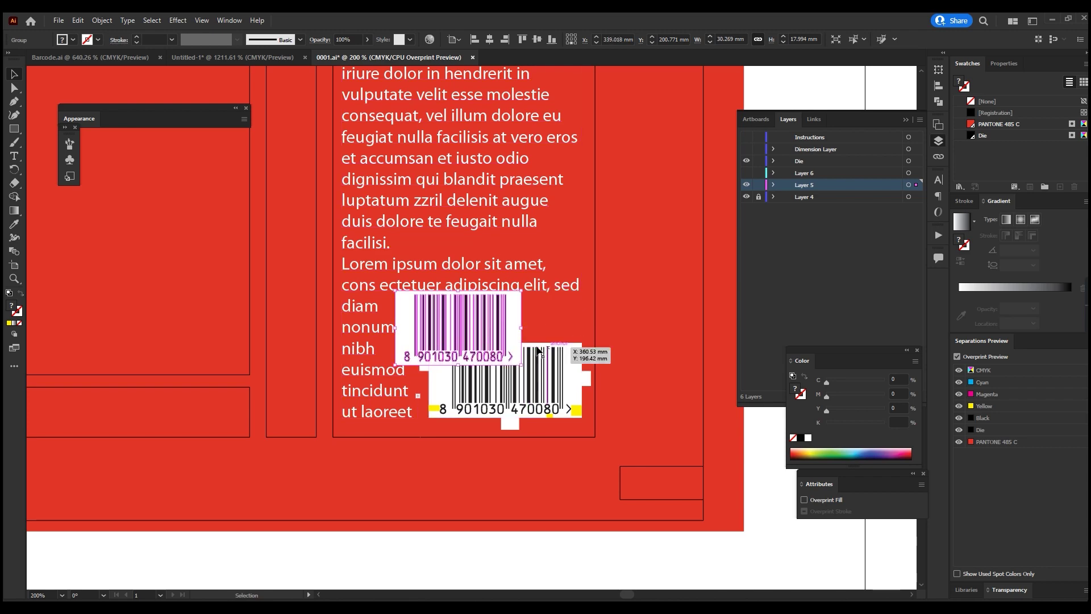
pyautogui.scroll(3, 539, 351)
pyautogui.moveTo(578, 364); pyautogui.dragTo(649, 425)
pyautogui.hotkey('ctrl', 'z')
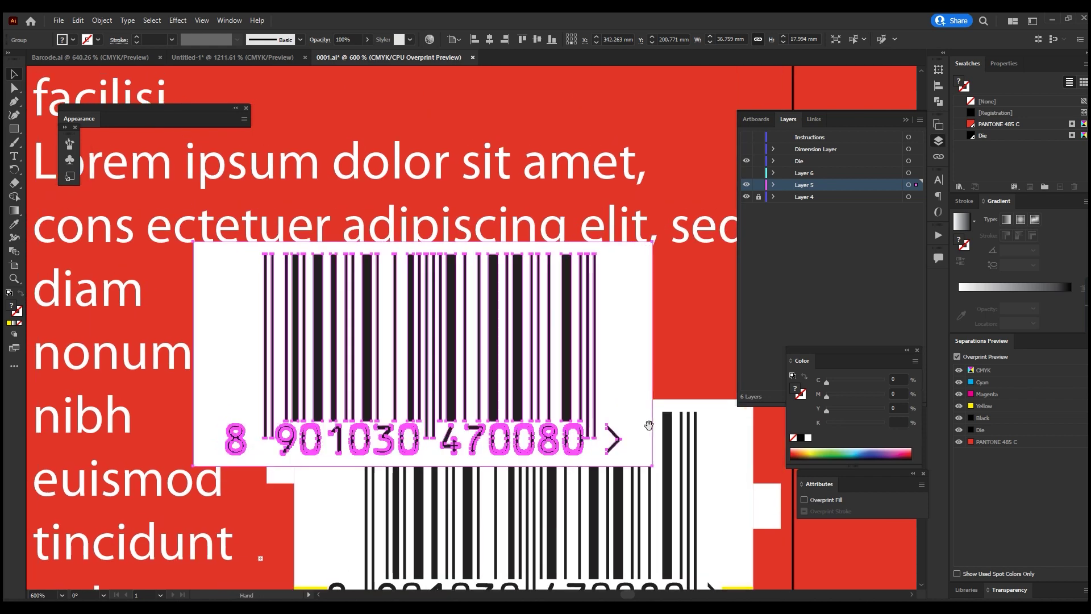
# Move the pasted barcode copy below the text panel, across the lower edge of the red artwork.
pyautogui.scroll(-3, 649, 425)
pyautogui.moveTo(527, 256); pyautogui.dragTo(562, 515)
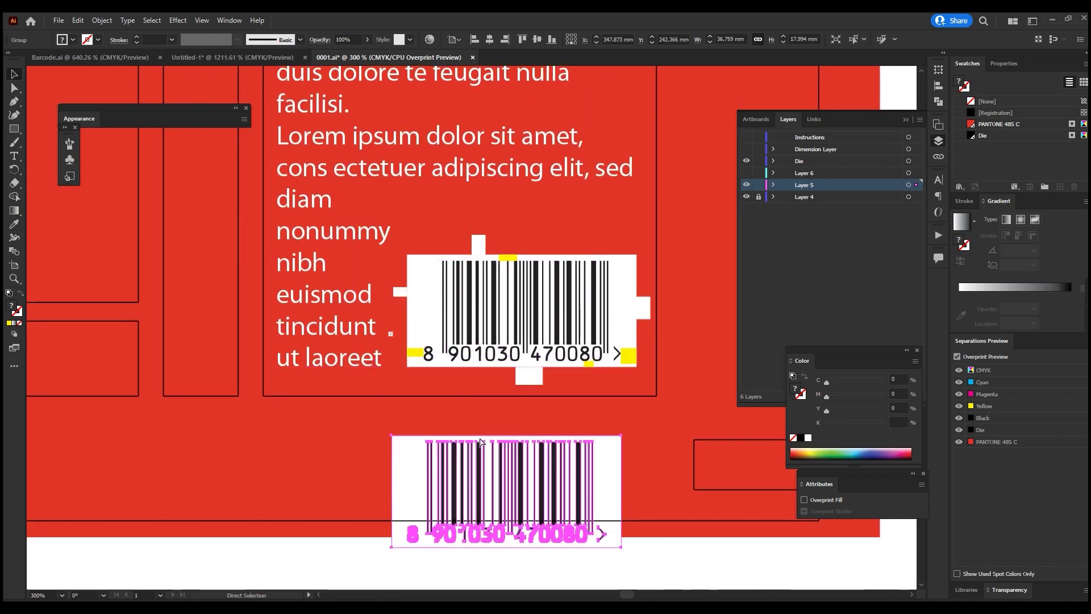
# In outline view, select the top anchor points of the copy's bars and background and raise them for an overall height of 20.816 mm.
pyautogui.hotkey('ctrl', 'y')
pyautogui.press('a')
pyautogui.moveTo(368, 414); pyautogui.dragTo(653, 460)
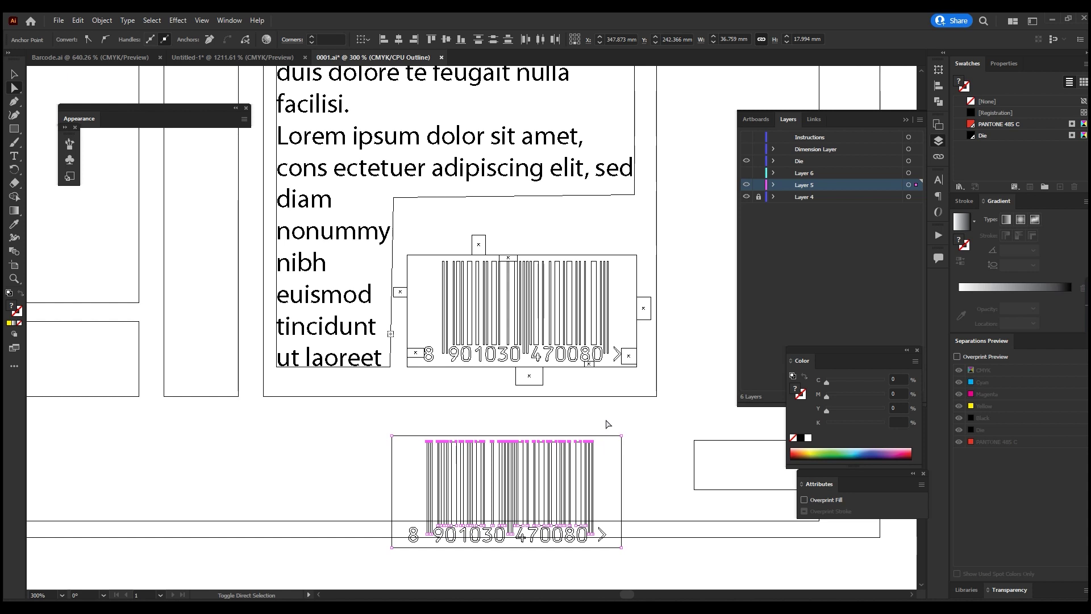
pyautogui.moveTo(357, 422); pyautogui.dragTo(648, 453)
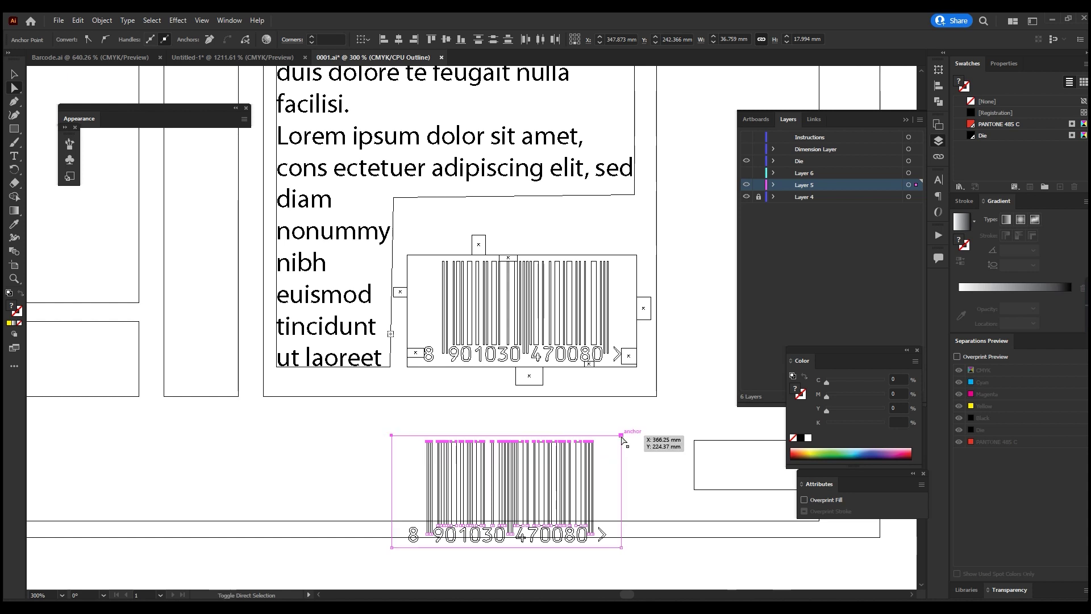
pyautogui.moveTo(380, 418); pyautogui.dragTo(641, 468)
pyautogui.press('Up')
pyautogui.press('Up')
pyautogui.press('Up')
pyautogui.press('Up')
pyautogui.press('Up')
pyautogui.press('Up')
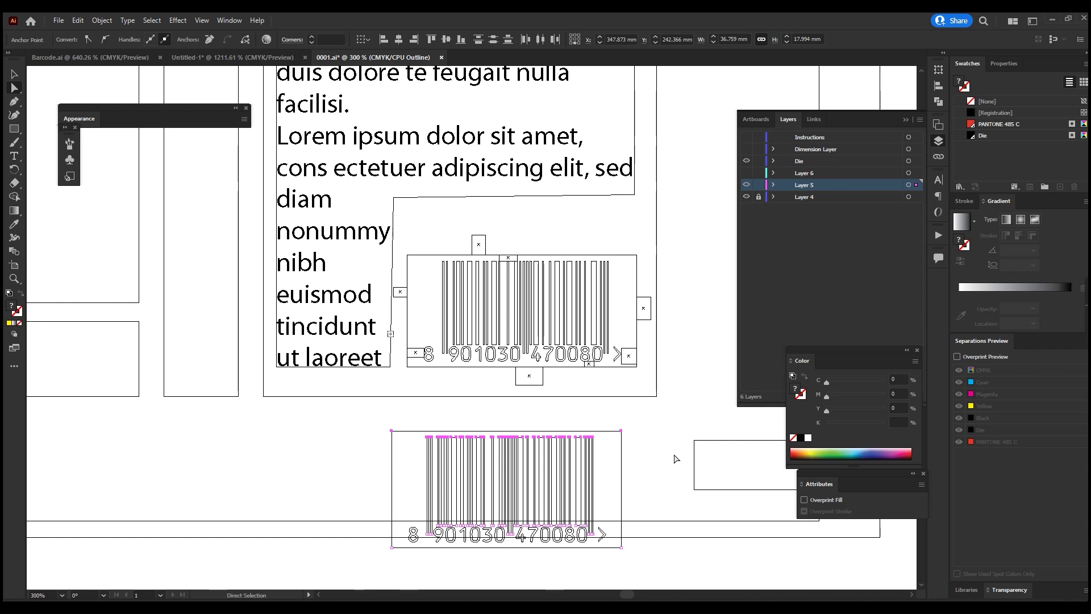
pyautogui.press('Up')
pyautogui.press('Up')
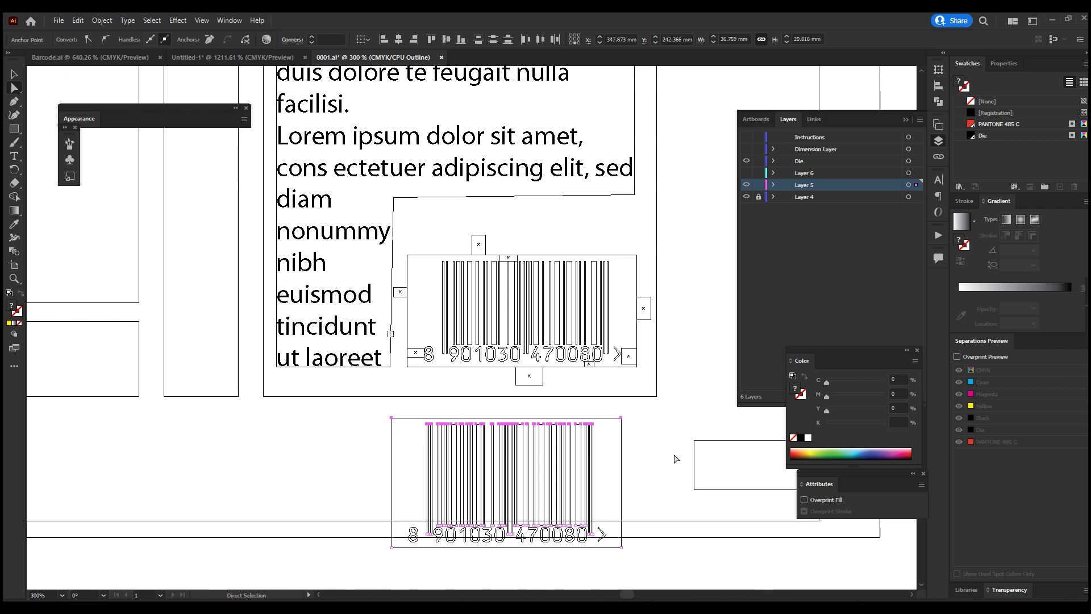
pyautogui.scroll(2, 580, 438)
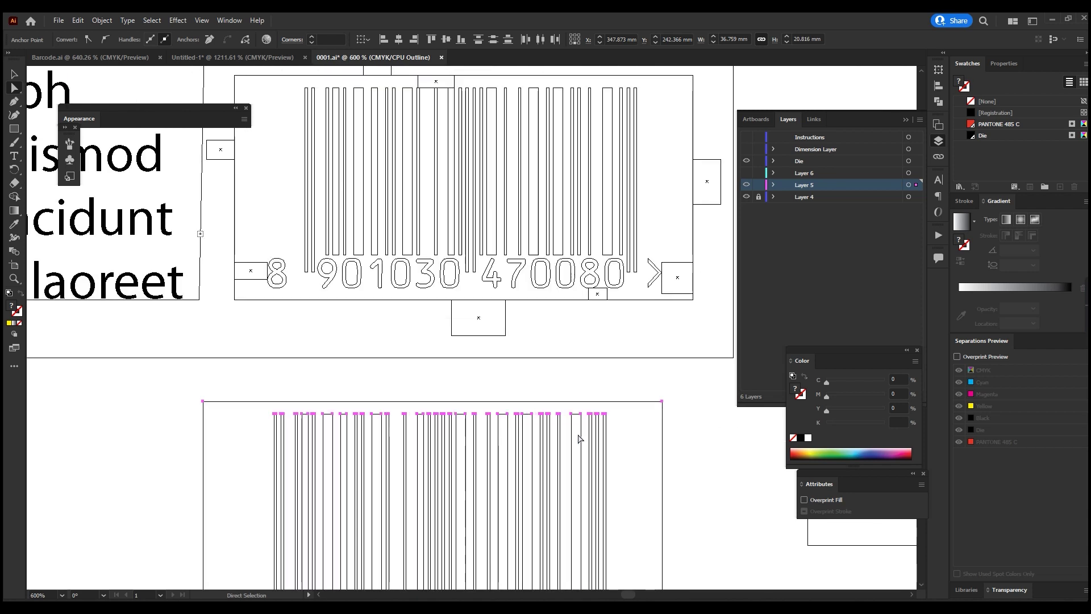
pyautogui.scroll(-5, 578, 439)
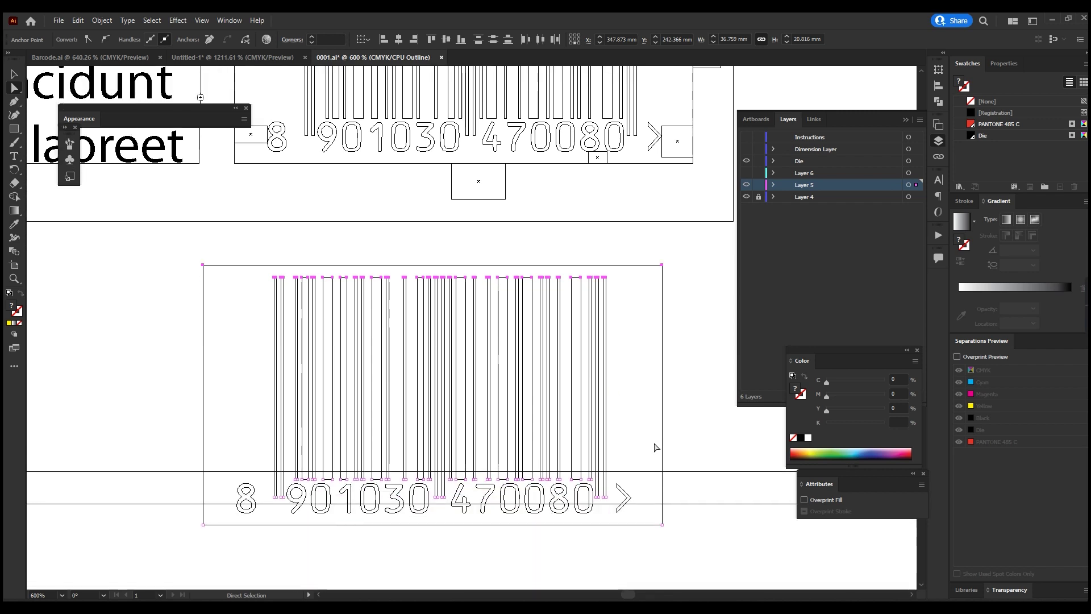
# Try slanting the barcode copy by shifting the top anchor points of its bars and background to the left.
pyautogui.press('Left')
pyautogui.press('Left')
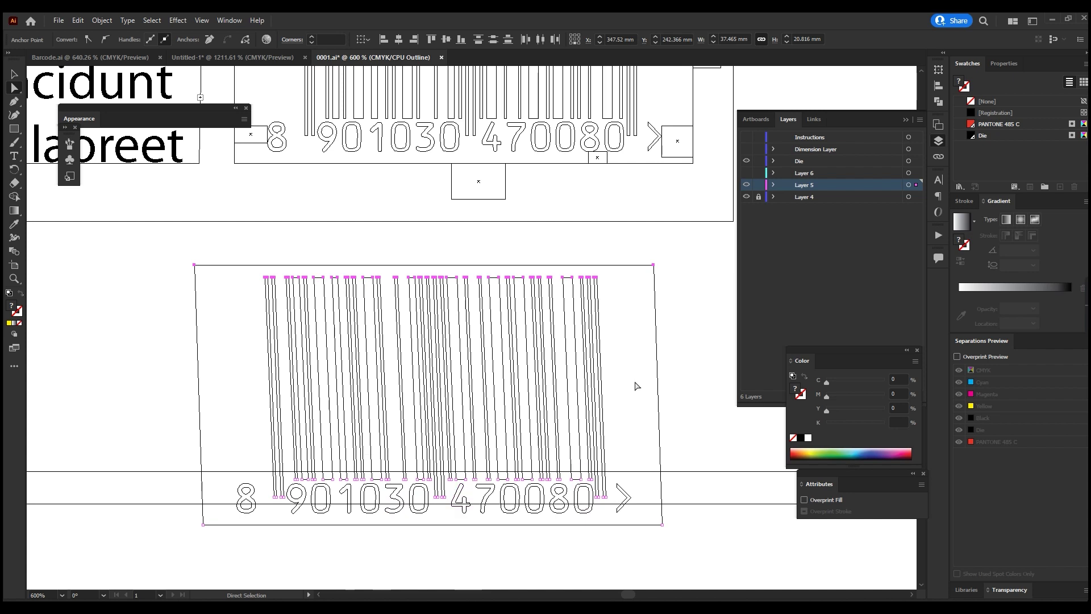
pyautogui.hotkey('ctrl', '=')
pyautogui.hotkey('ctrl', '=')
pyautogui.hotkey('ctrl', '-')
# Return to preview with the bars upright and lower their top anchor points for an overall barcode height of 20.11 mm.
pyautogui.hotkey('ctrl', 'y')
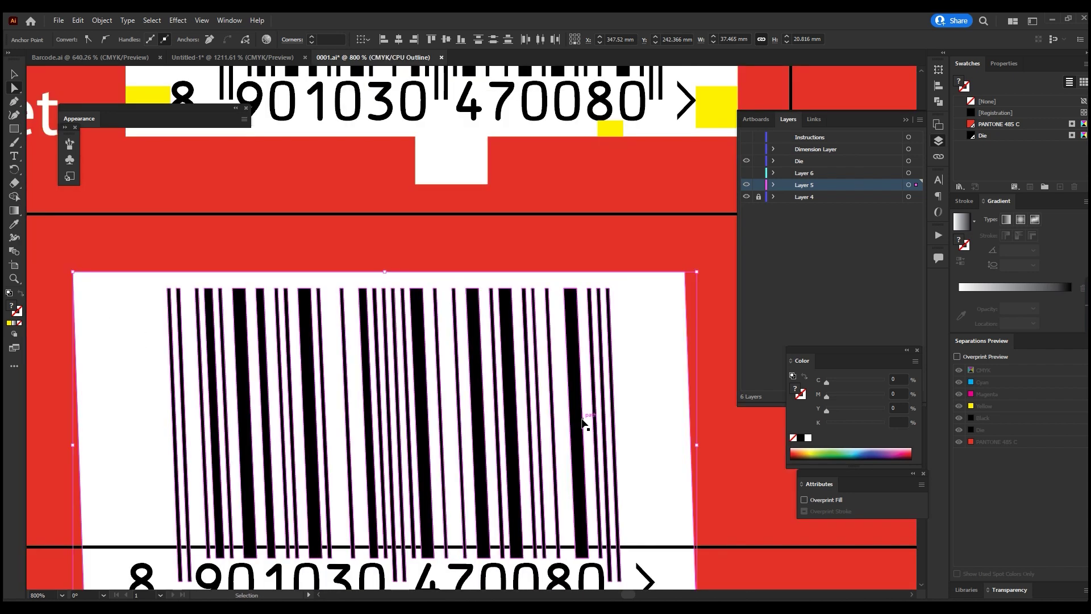
pyautogui.hotkey('ctrl', '-')
pyautogui.hotkey('ctrl', '-')
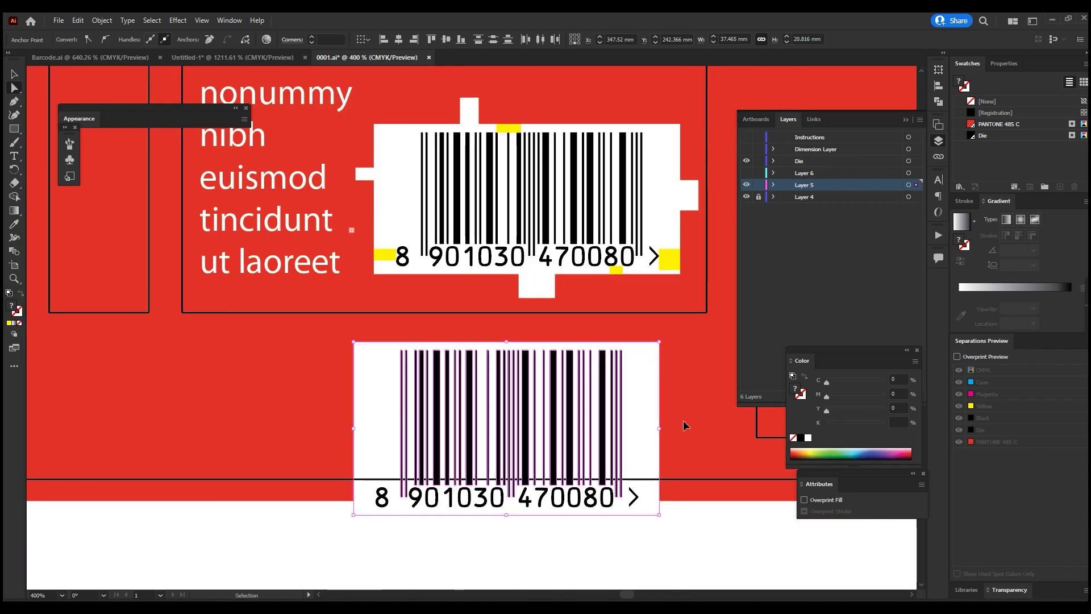
pyautogui.press('a')
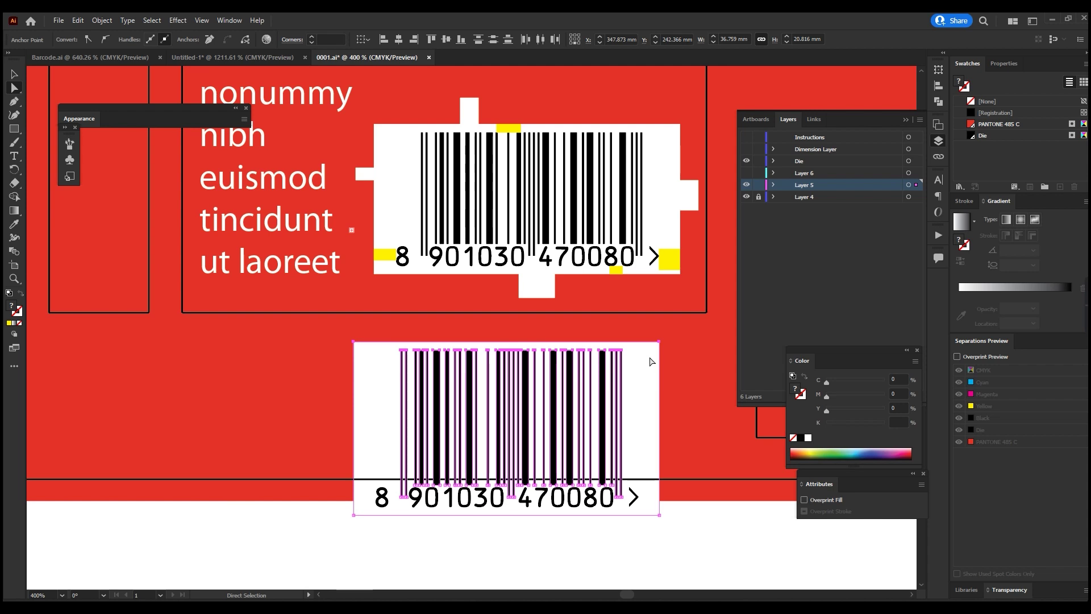
pyautogui.press('Down')
pyautogui.press('Down')
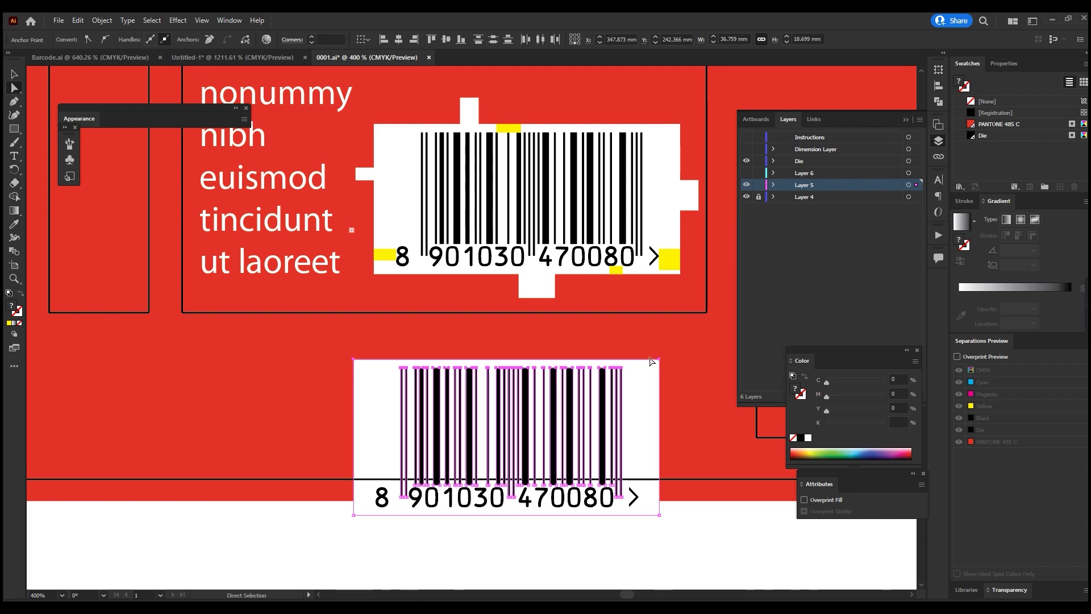
pyautogui.scroll(-2, 652, 375)
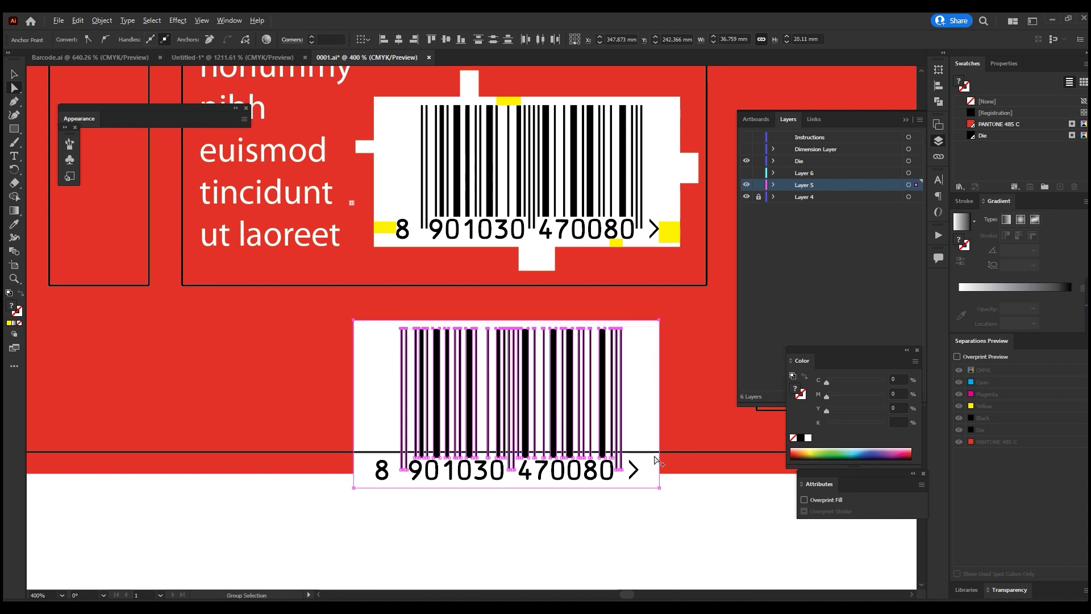
pyautogui.click(643, 504)
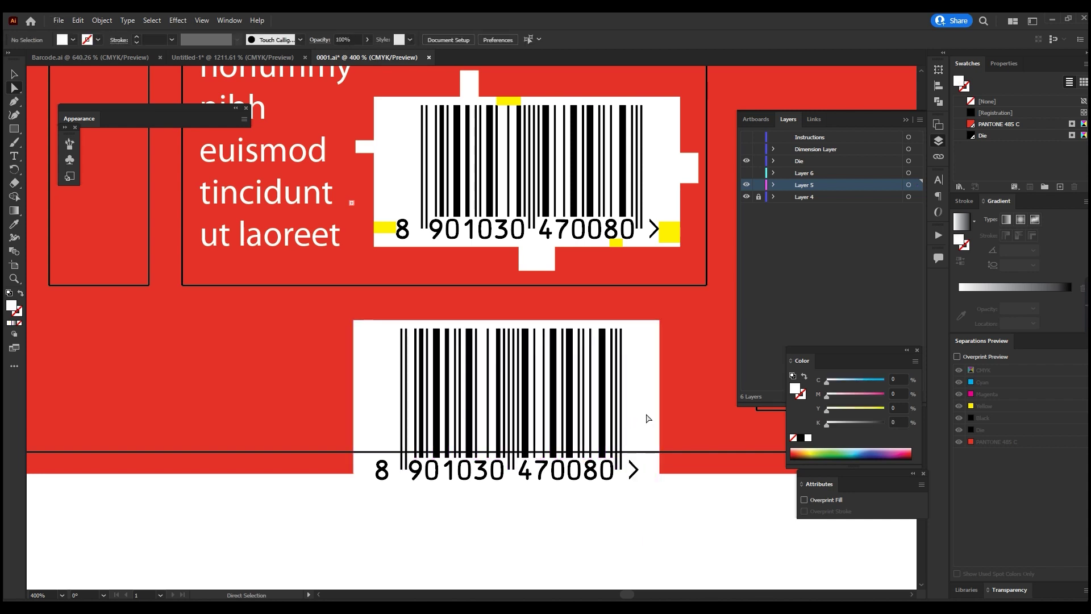
# Move the extended barcode copy into the lower right area of the large empty panel beside the text panel.
pyautogui.hotkey('ctrl', '-')
pyautogui.hotkey('ctrl', '-')
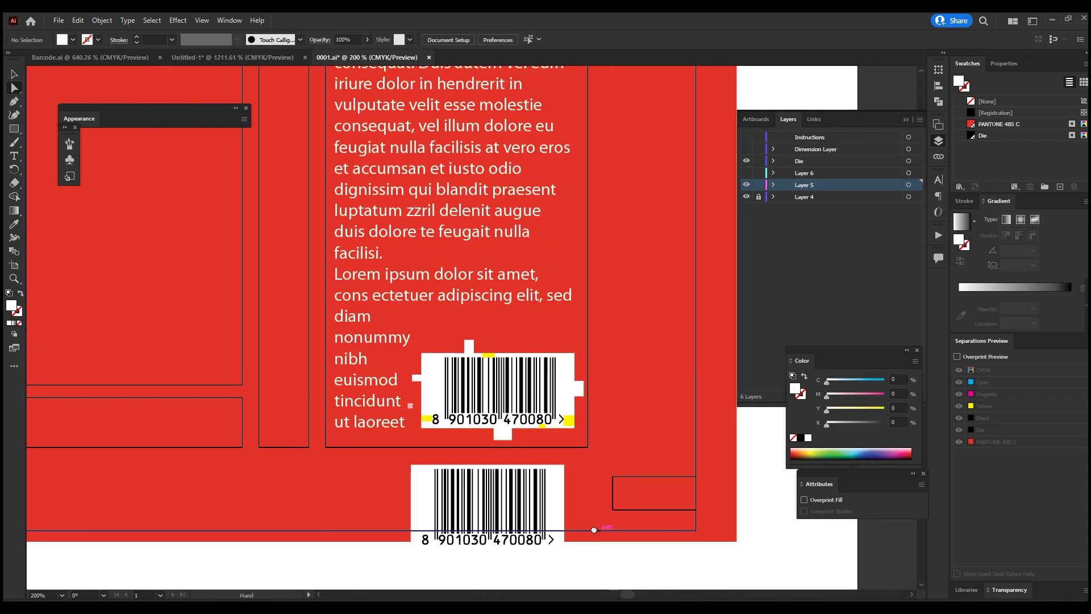
pyautogui.press('v')
pyautogui.click(536, 523)
pyautogui.moveTo(535, 523); pyautogui.dragTo(585, 378)
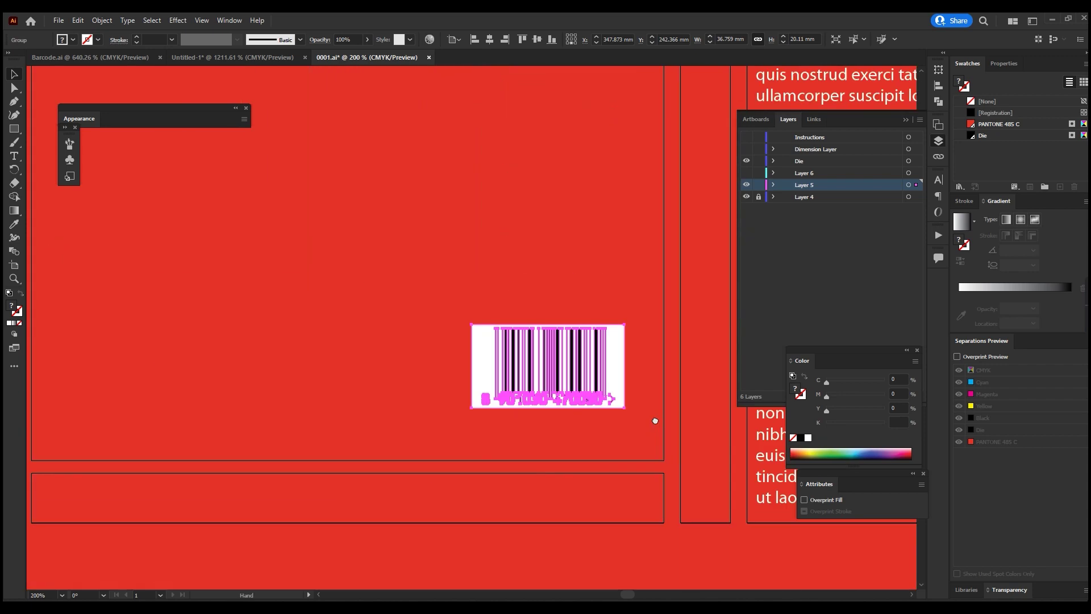
# Trim the copy's white background flush with the bars and digits on all four sides, to about 31.6 × 18.2 mm.
pyautogui.hotkey('ctrl', '+')
pyautogui.hotkey('ctrl', '+')
pyautogui.hotkey('ctrl', '+')
pyautogui.click(700, 470)
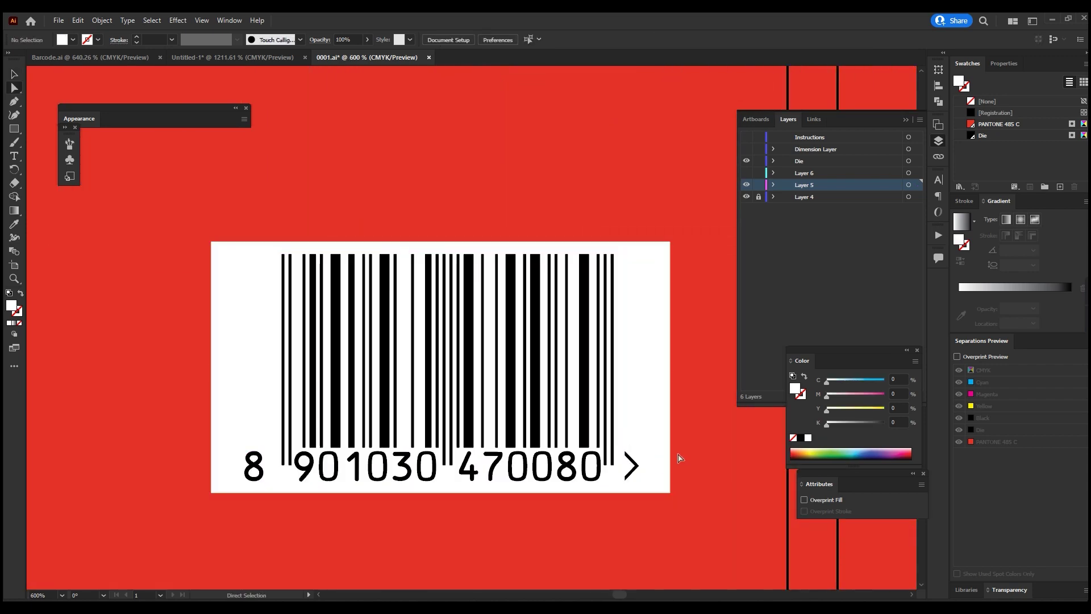
pyautogui.press('a')
pyautogui.moveTo(670, 455); pyautogui.dragTo(639, 466)
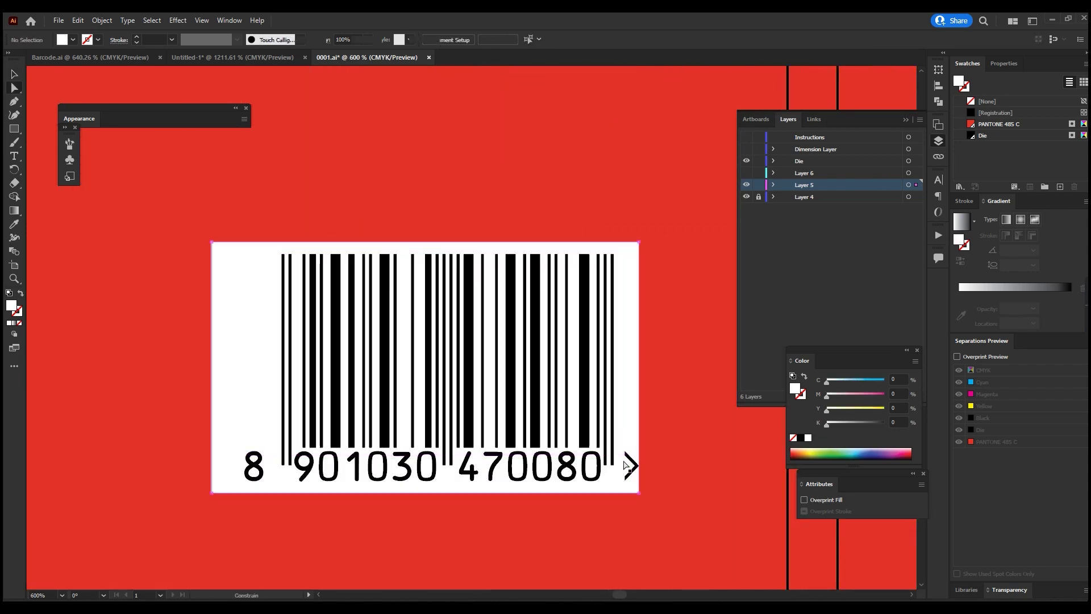
pyautogui.click(563, 178)
pyautogui.moveTo(579, 245); pyautogui.dragTo(579, 257)
pyautogui.moveTo(211, 350); pyautogui.dragTo(245, 353)
pyautogui.click(469, 520)
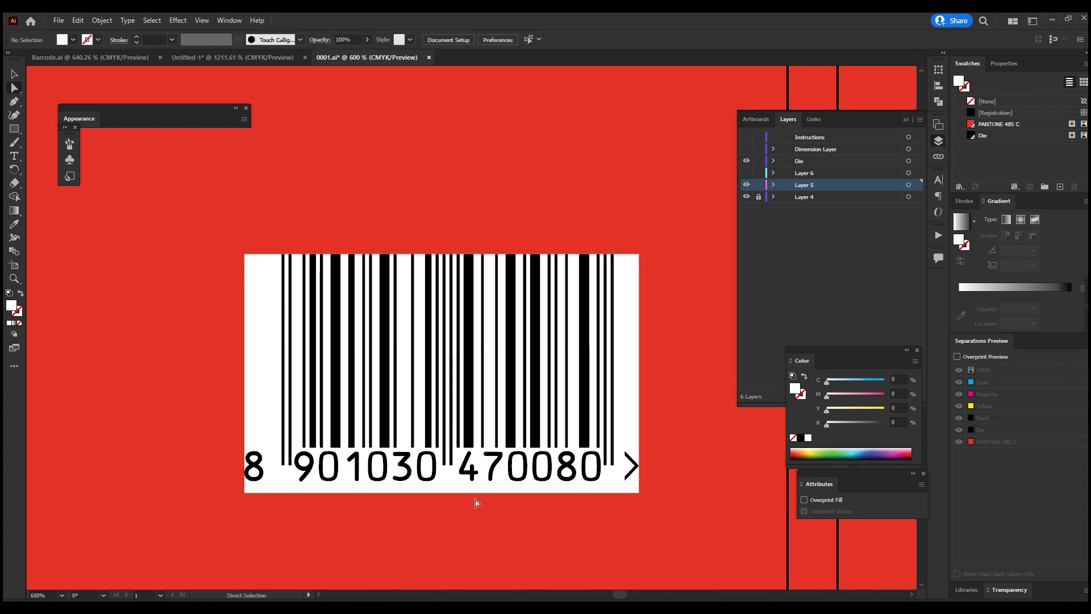
pyautogui.moveTo(475, 493); pyautogui.dragTo(476, 480)
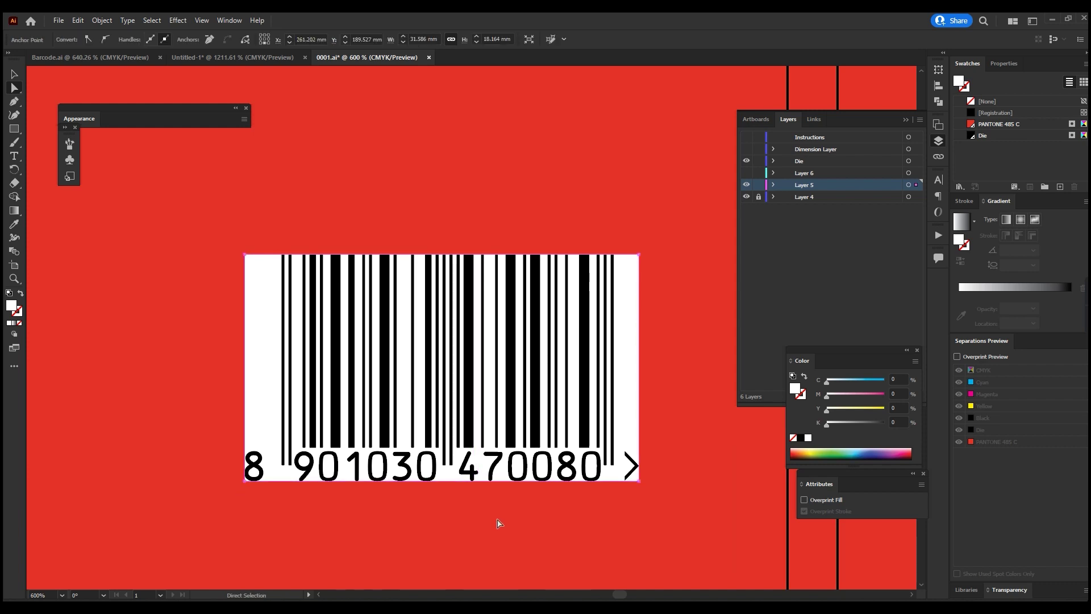
pyautogui.scroll(-3, 625, 514)
pyautogui.scroll(3, 627, 507)
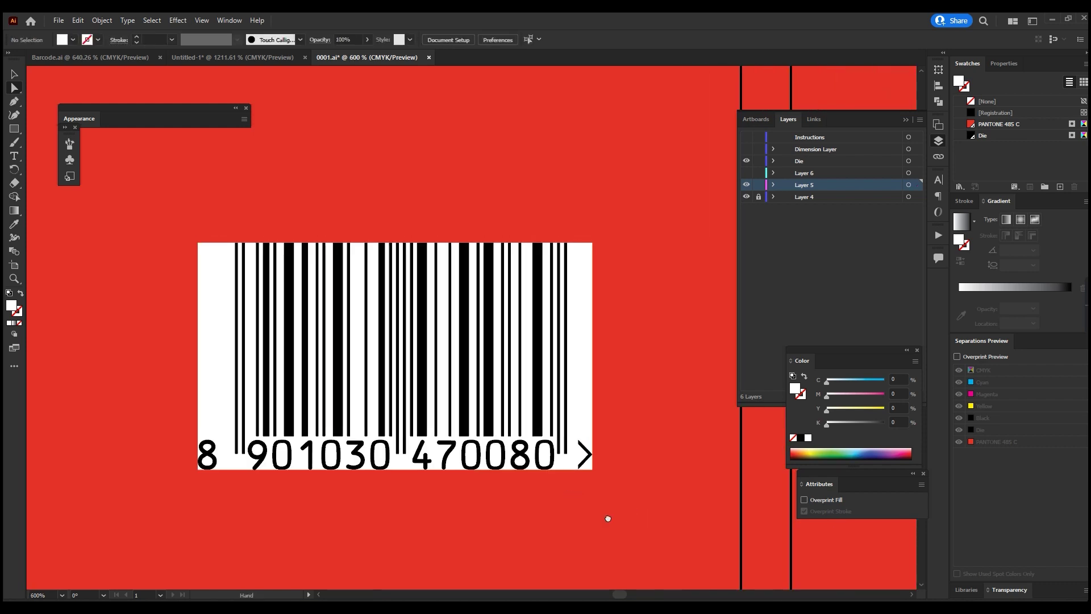
pyautogui.scroll(2, 608, 517)
pyautogui.hscroll(-2, 609, 517)
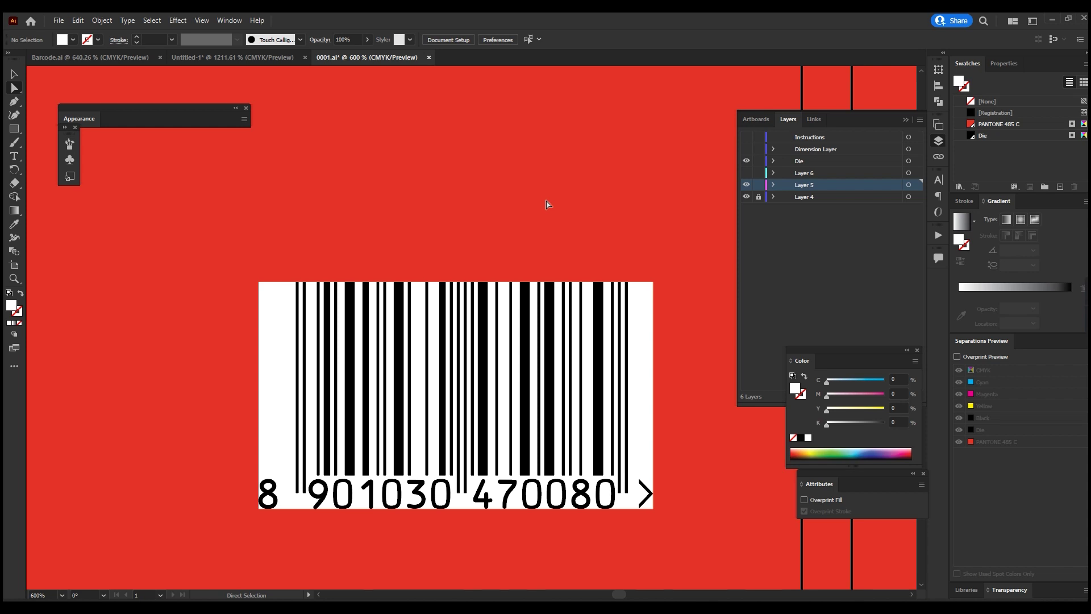
# Frame the packaging area containing both the tightly trimmed barcode and the one with marked clearances for comparison.
pyautogui.hotkey('ctrl', '0')
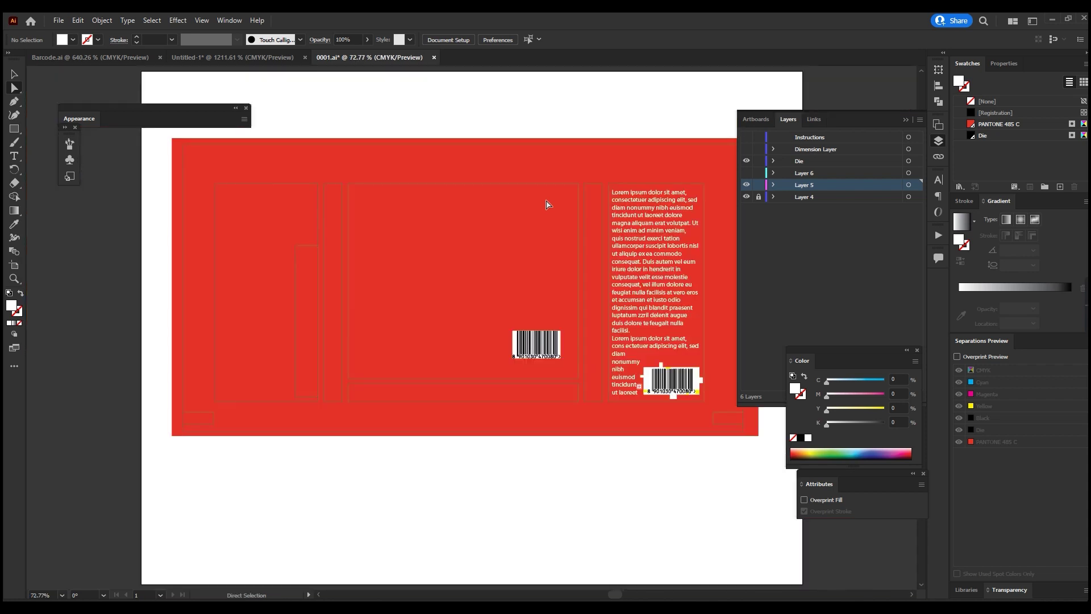
pyautogui.press('z')
pyautogui.moveTo(466, 156); pyautogui.dragTo(783, 439)
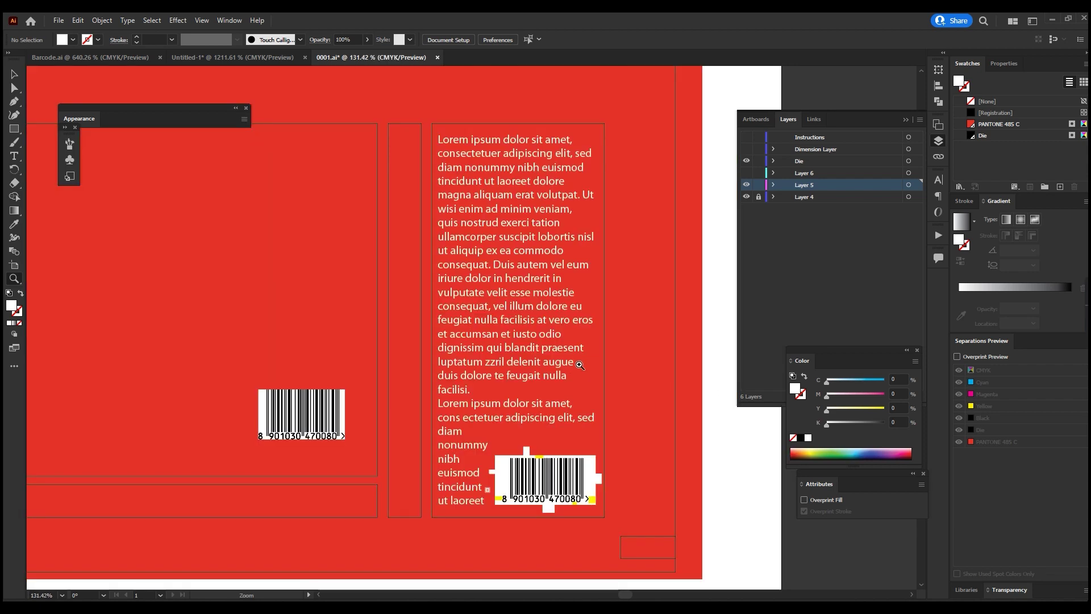